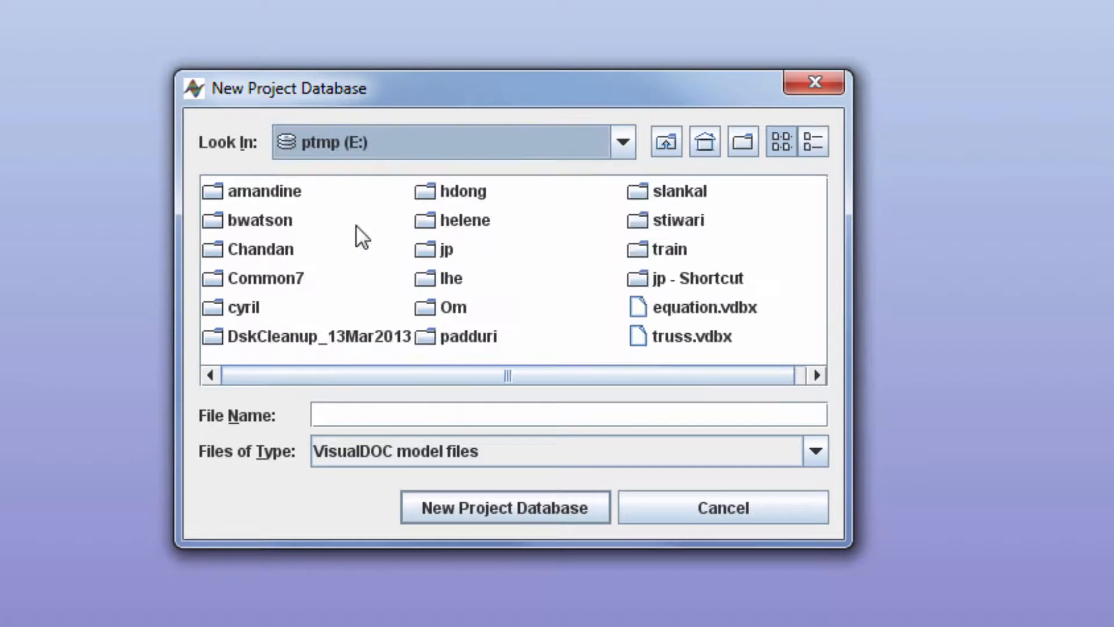
Create a new project database named rsa_doe in the DOE -Part 2 folder inside VisualDoc Example
double_click(444, 305)
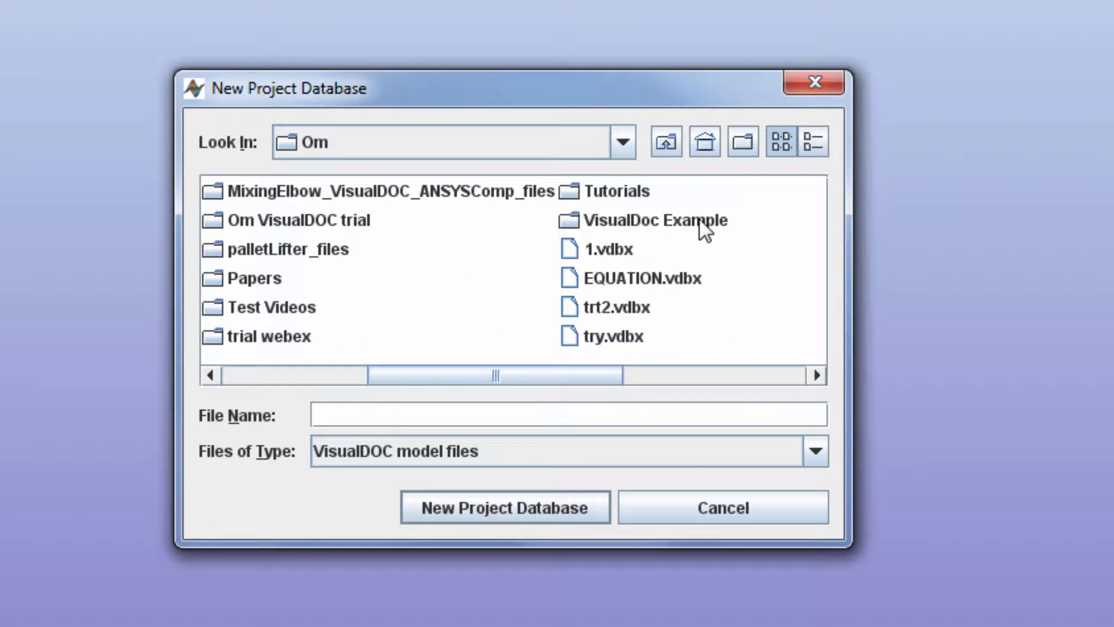
left_click(385, 422)
type("rsa_doe")
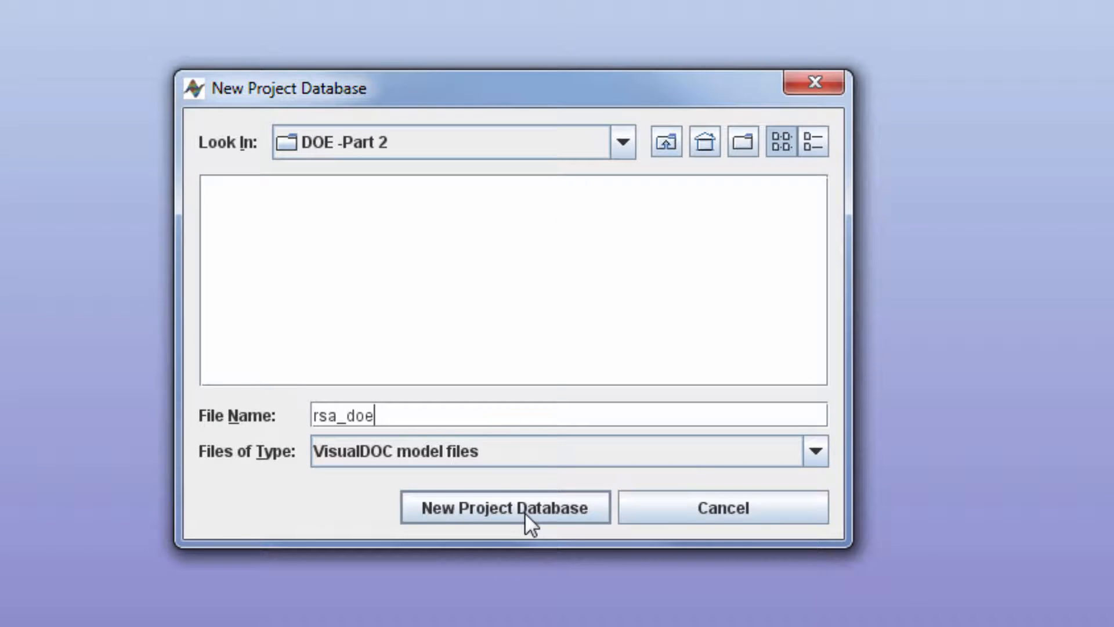
left_click(528, 512)
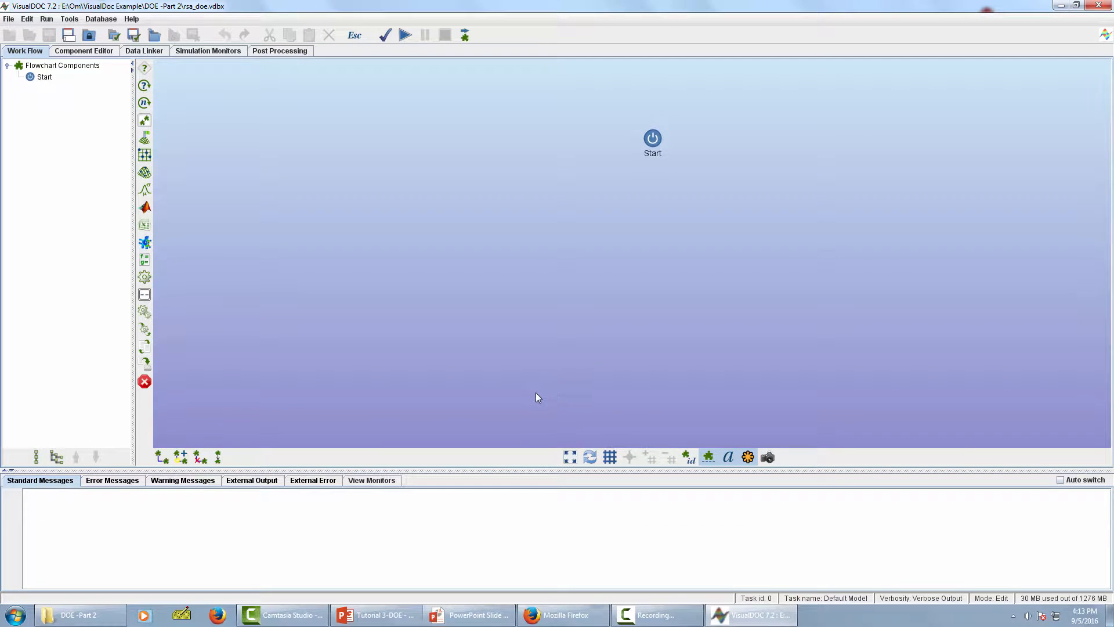
Add a Design of Experiments component below Start, an Executable Wrapper inside it, and a Stop component underneath
left_click(145, 157)
left_click(653, 210)
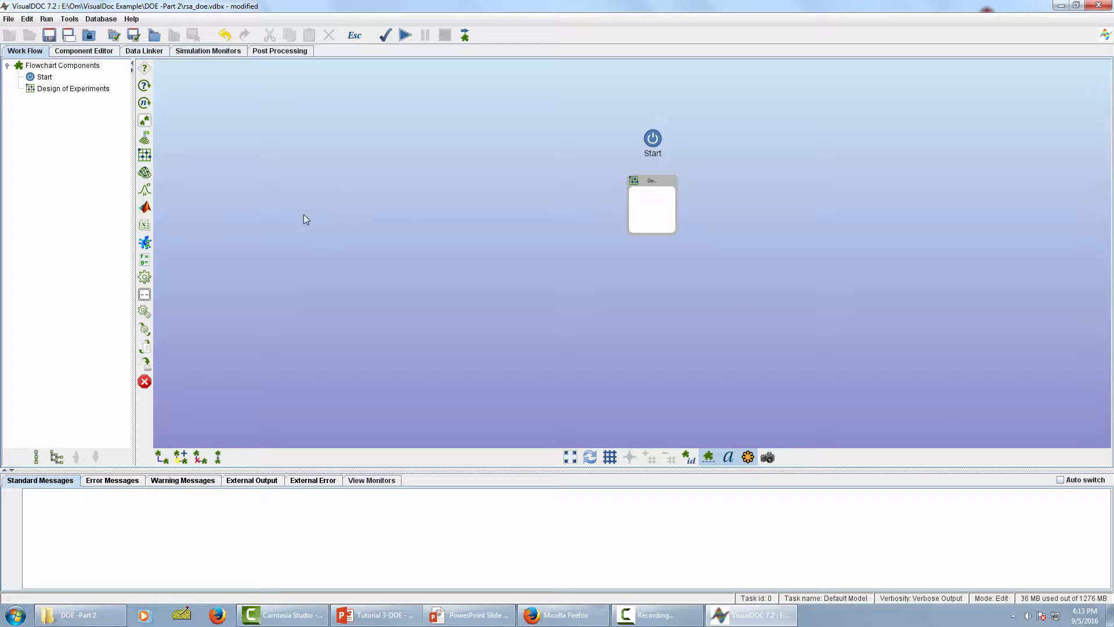
left_click(147, 332)
left_click(651, 210)
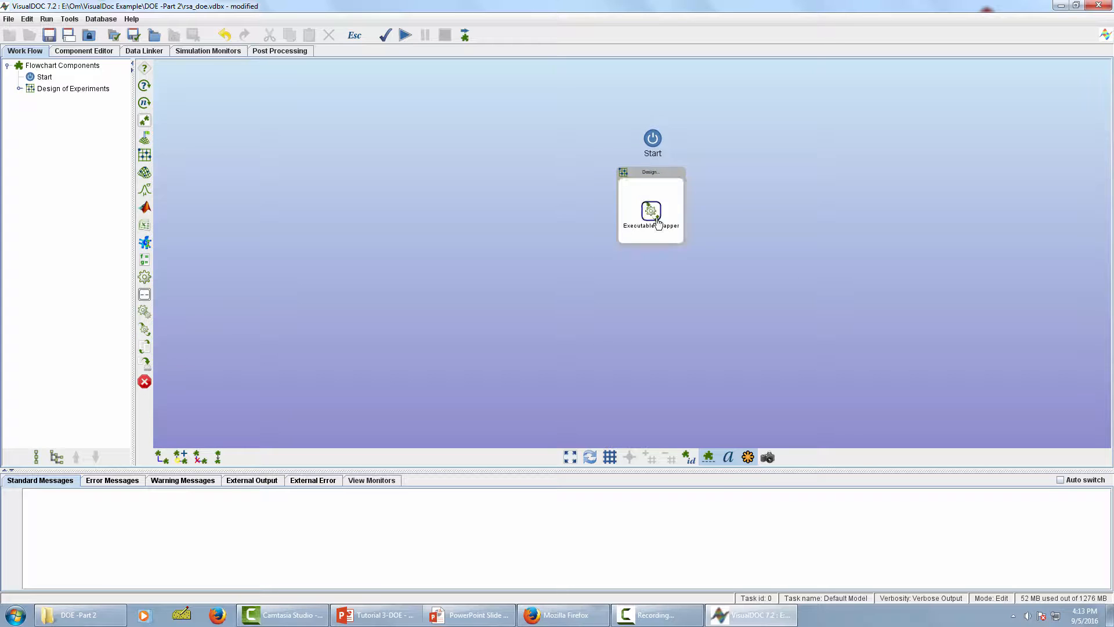
left_click(145, 381)
left_click(663, 292)
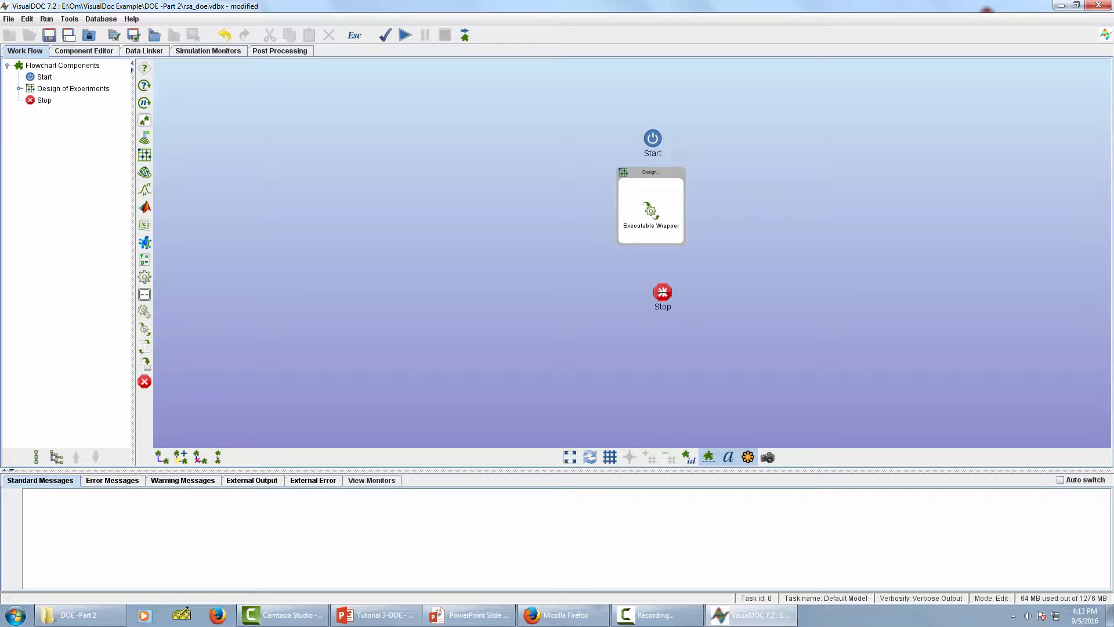
Connect all flowchart components automatically and rearrange the layout using the connections
left_click(80, 68)
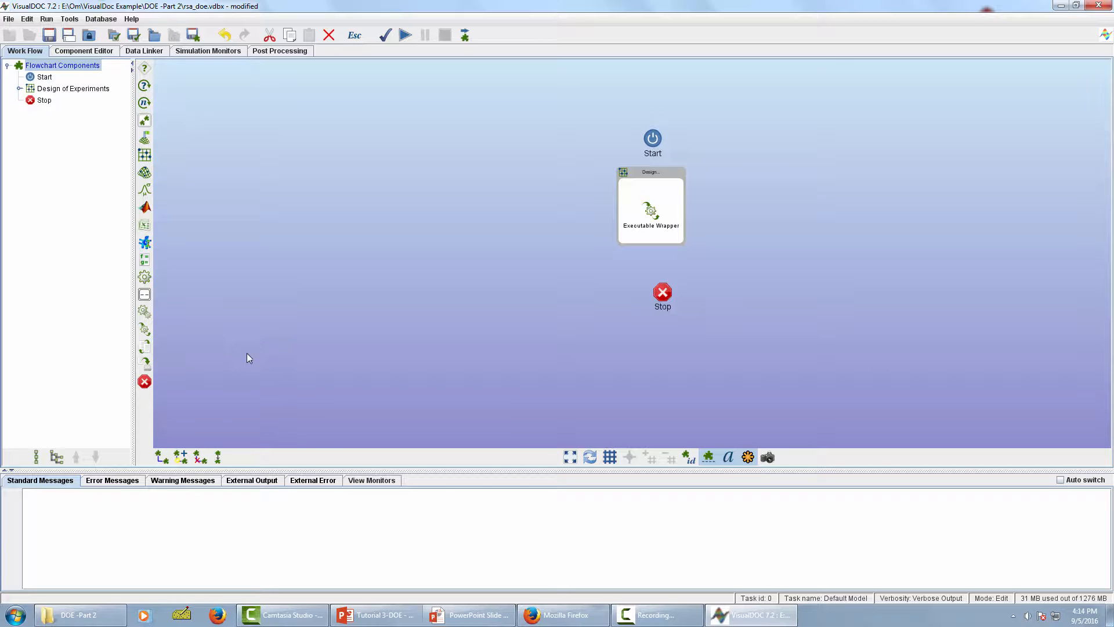
left_click(182, 458)
left_click(217, 457)
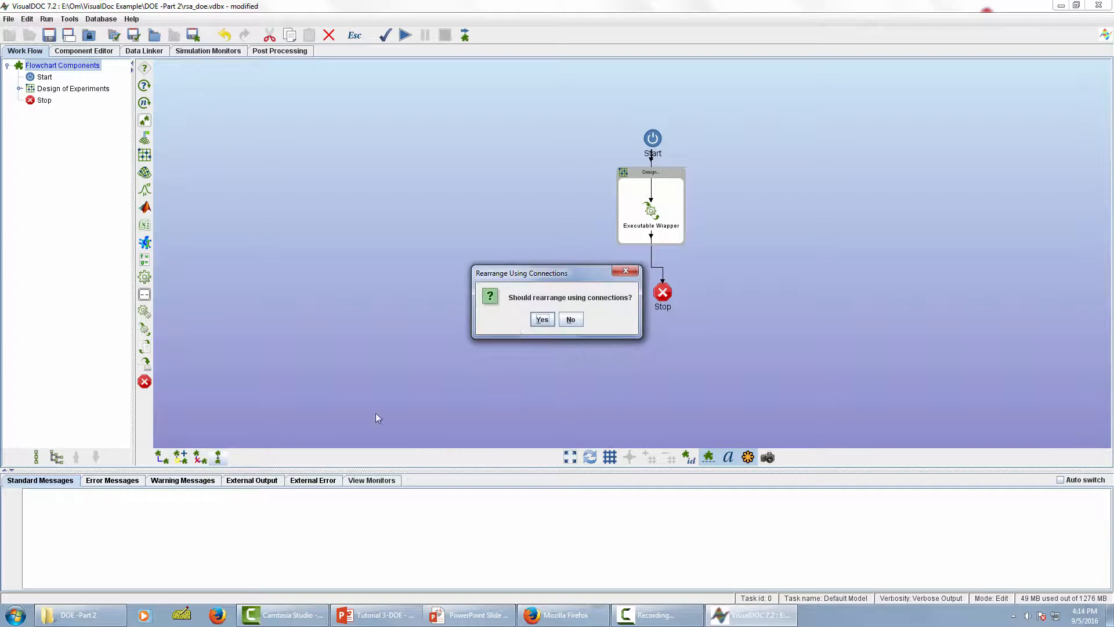
left_click(542, 319)
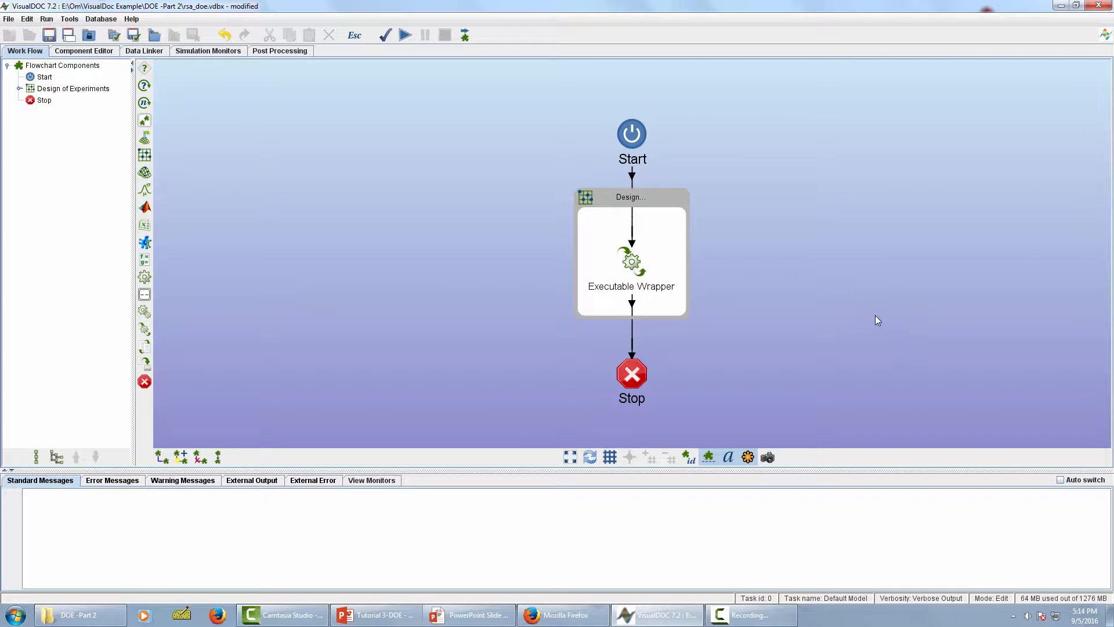
Rename the Executable Wrapper component to Beam_Analysis
left_click(638, 271)
right_click(637, 271)
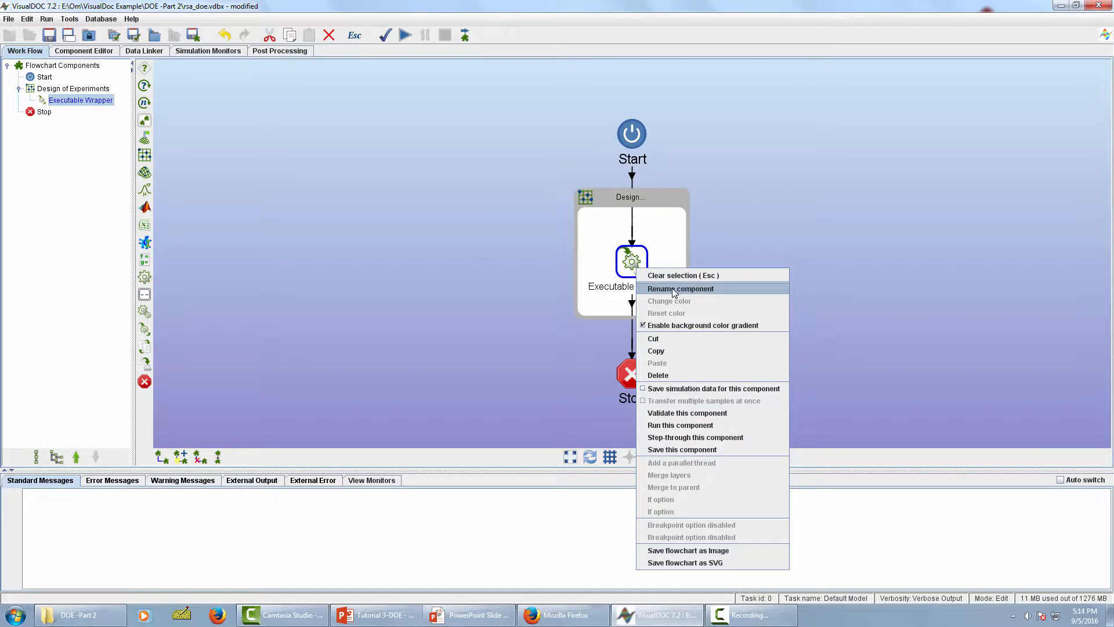
left_click(673, 290)
key("BackSpace")
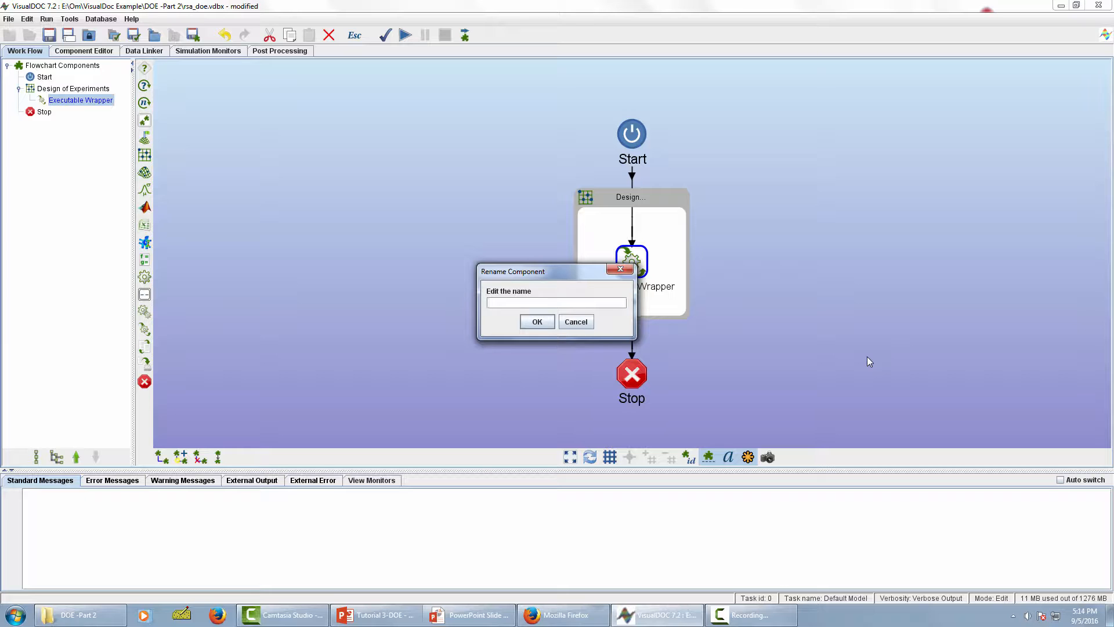
type("Beam_Analysis")
left_click(531, 324)
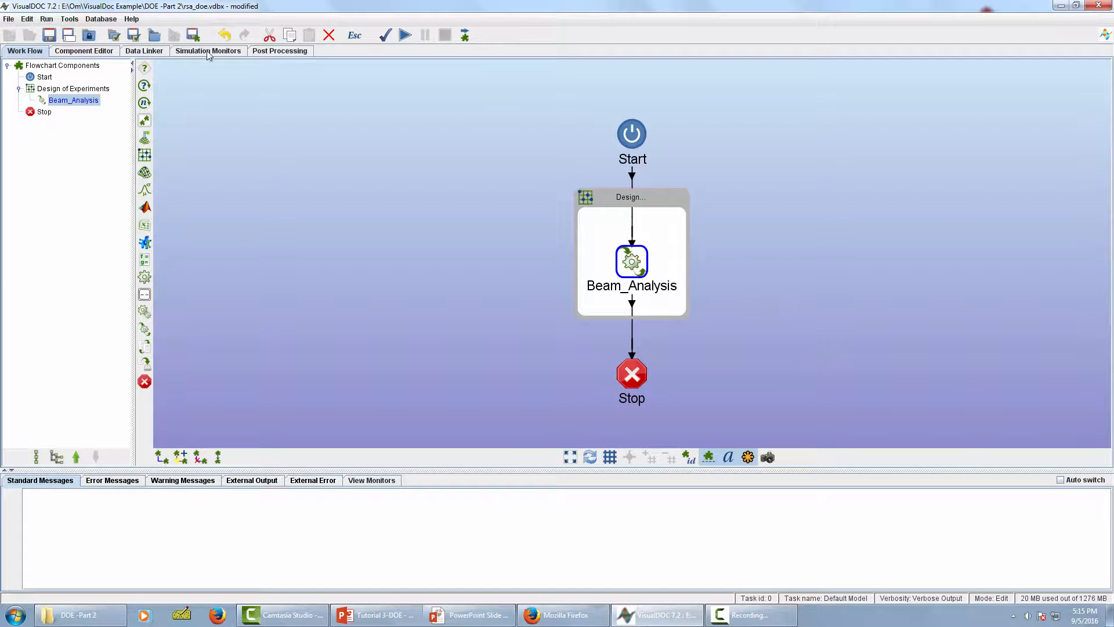
Define the Beam_Analysis variables W1, W2, W3, H1, H2, H3, V, D, S1, S2 and S3 in the component editor
left_click(98, 52)
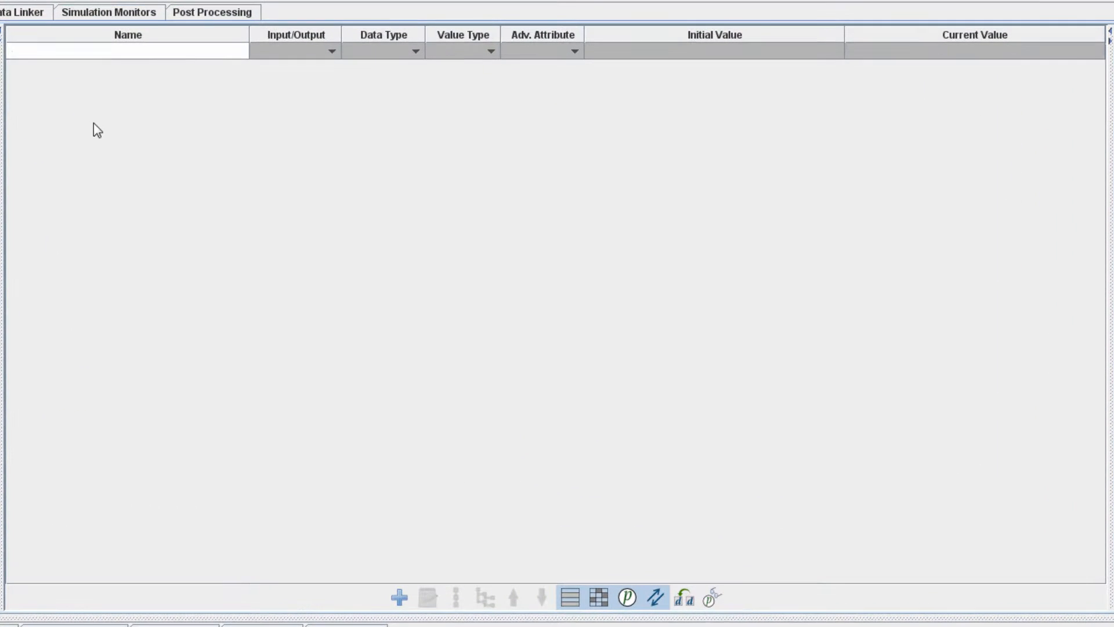
left_click(156, 64)
type("W1")
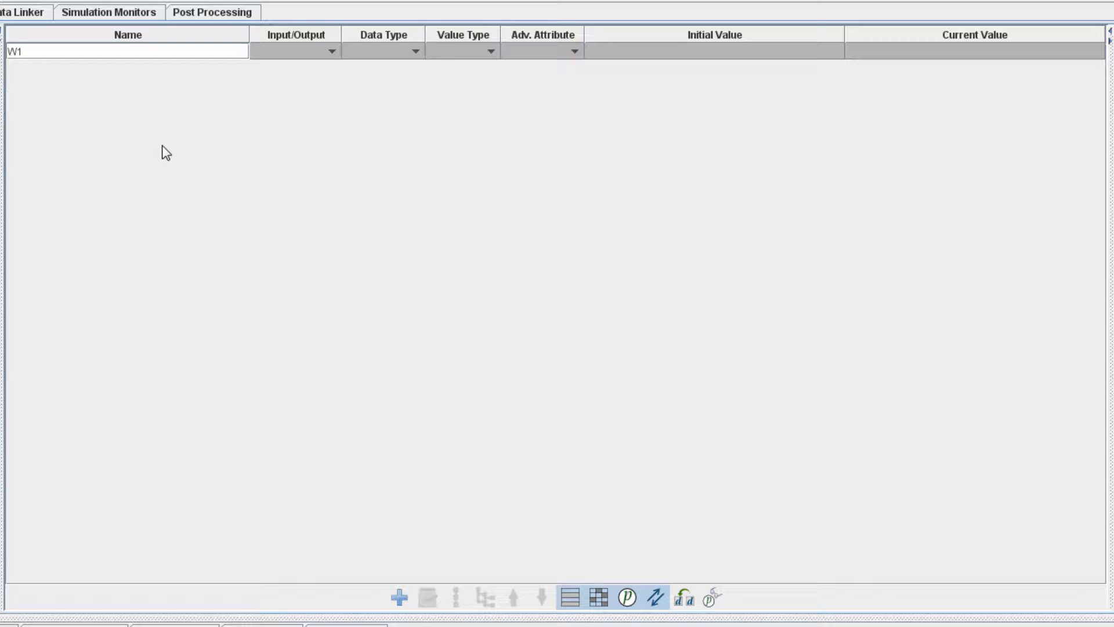
key("Return")
type("W2")
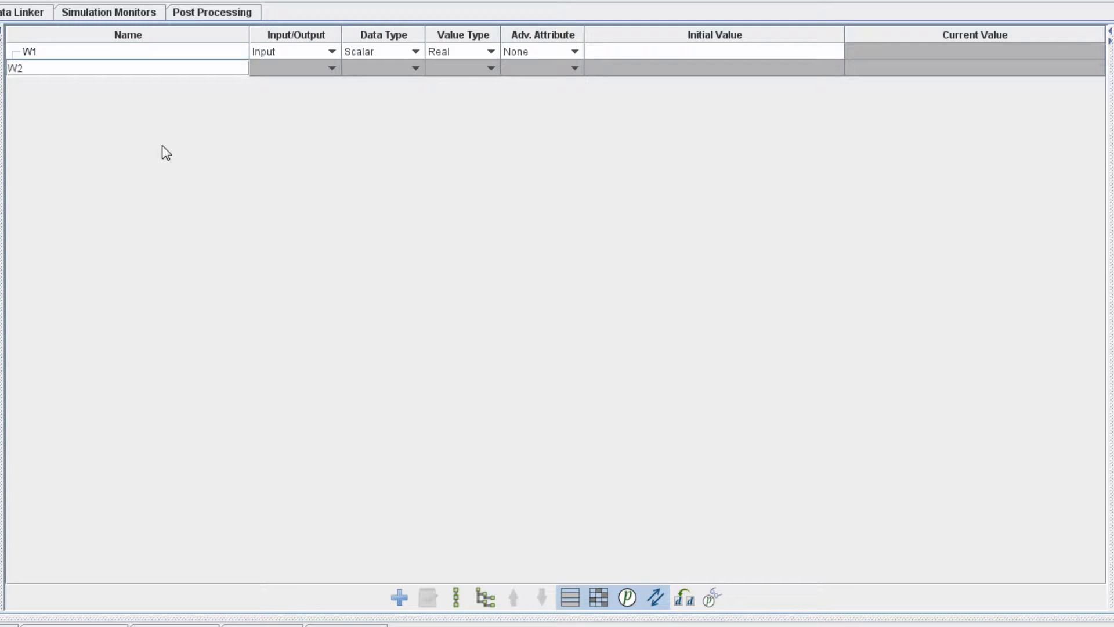
key("Return")
type("W3")
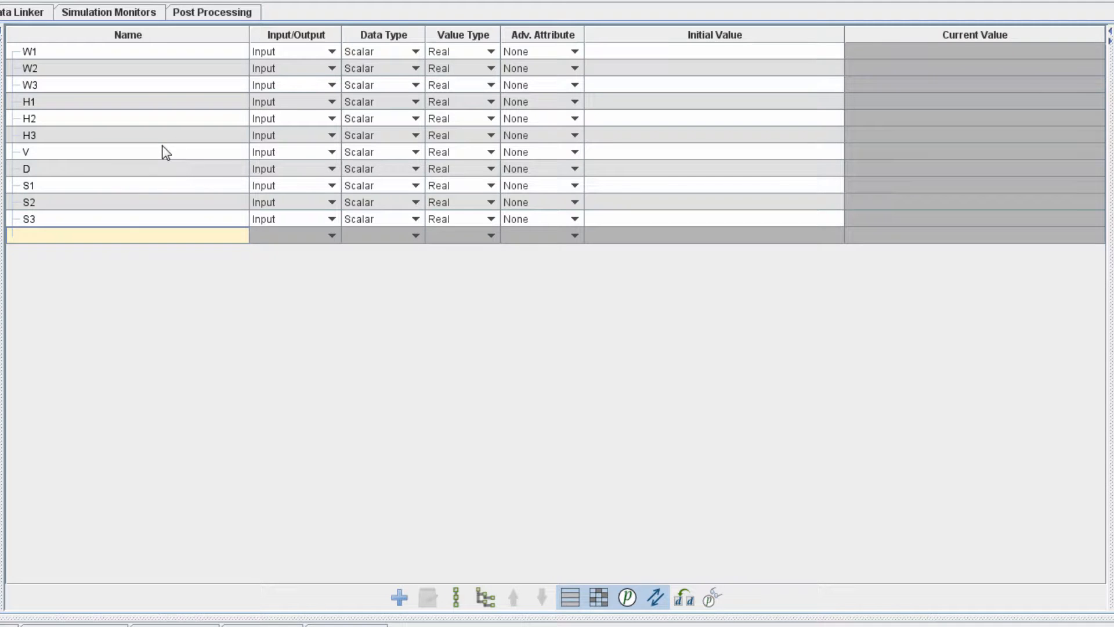
Change the variables V, D, S1, S2 and S3 to Output
left_click(272, 152)
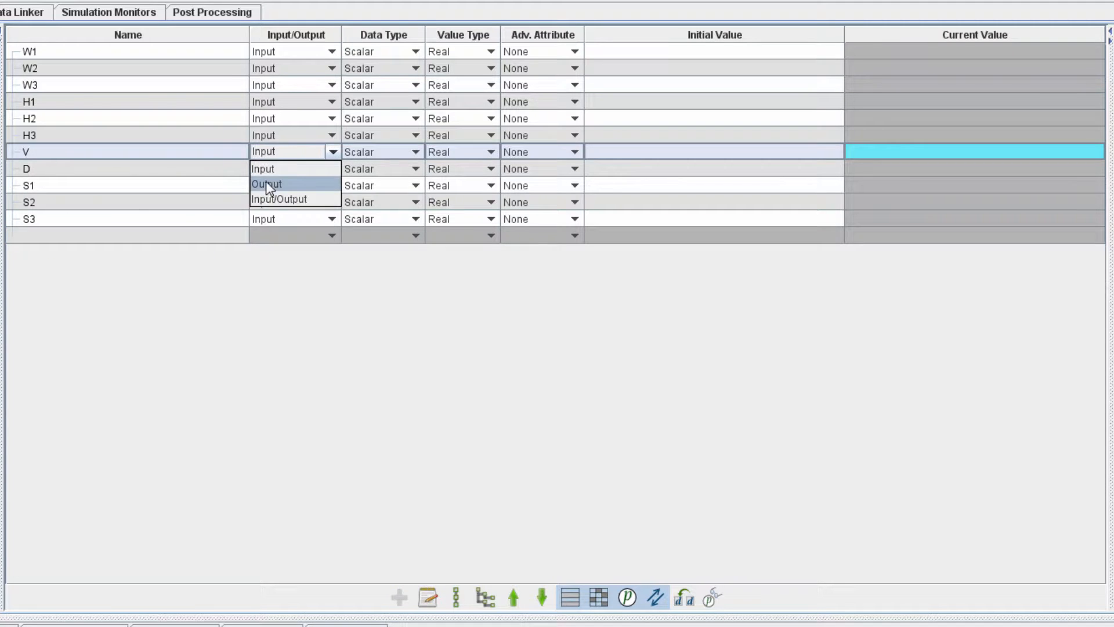
left_click(266, 182)
left_click(277, 169)
left_click(282, 200)
left_click(282, 186)
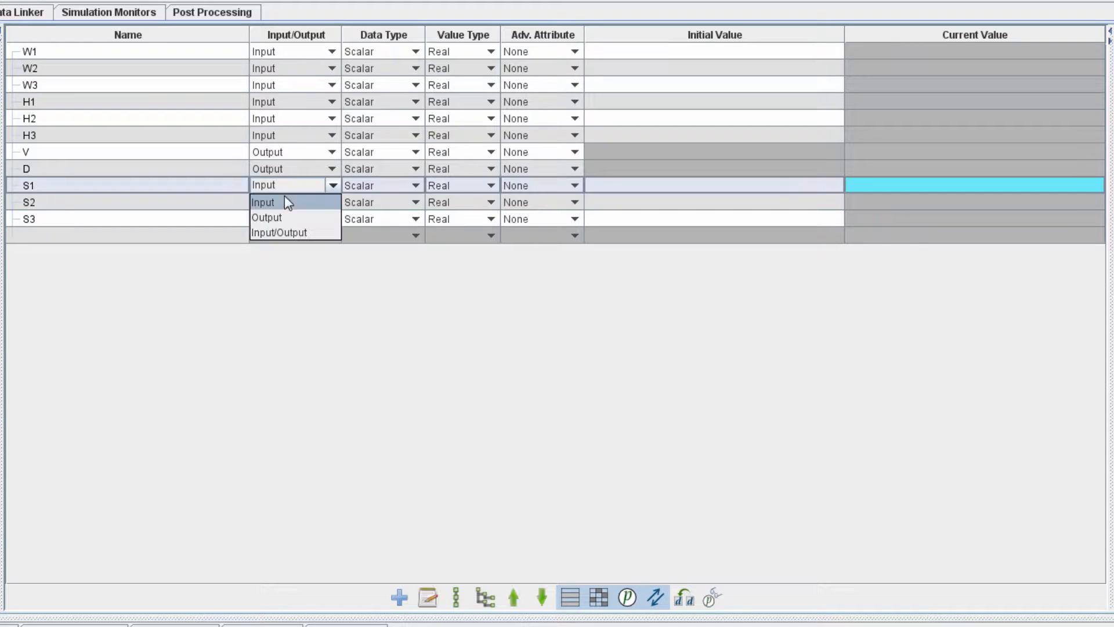
left_click(274, 217)
left_click(283, 203)
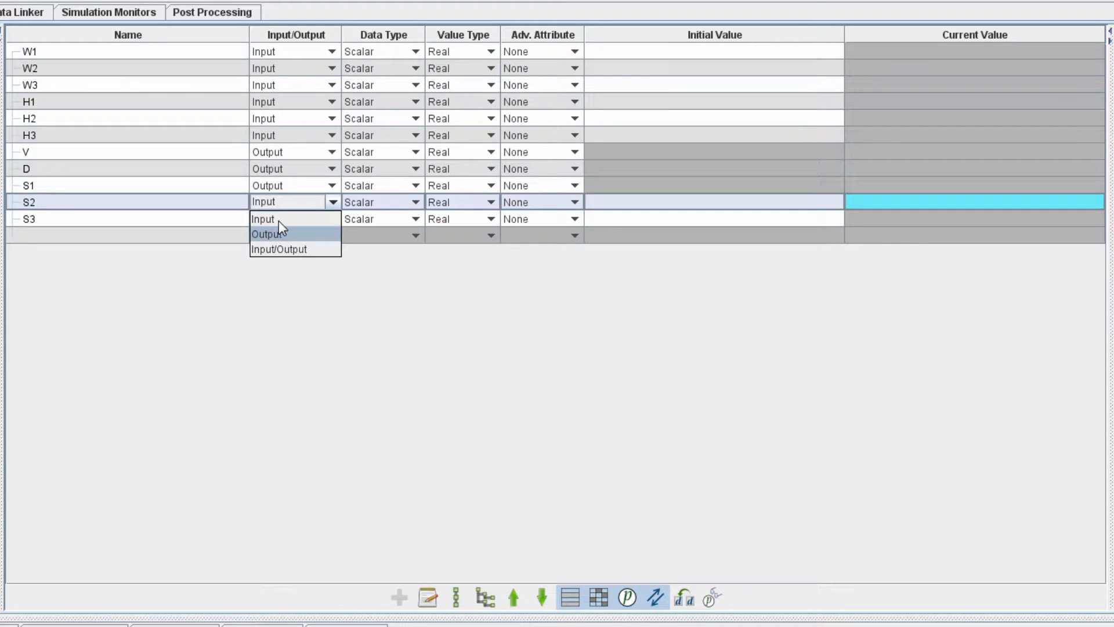
left_click(282, 234)
left_click(283, 219)
left_click(286, 250)
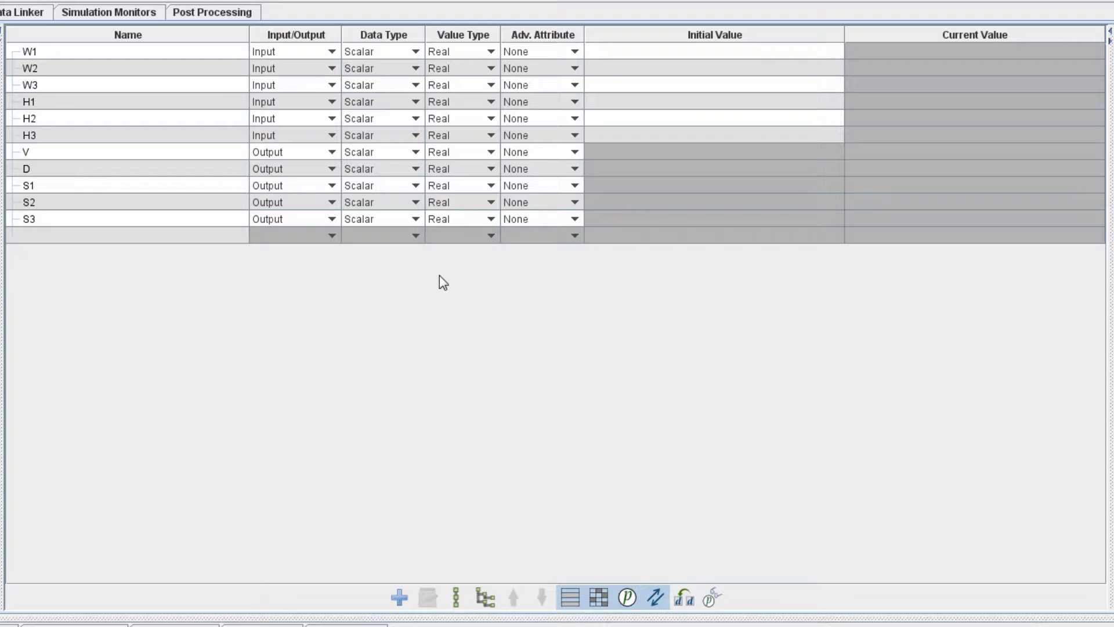
Set the initial values of W1, W2 and W3 to 2.5 and of H1, H2 and H3 to 50
left_click(716, 51)
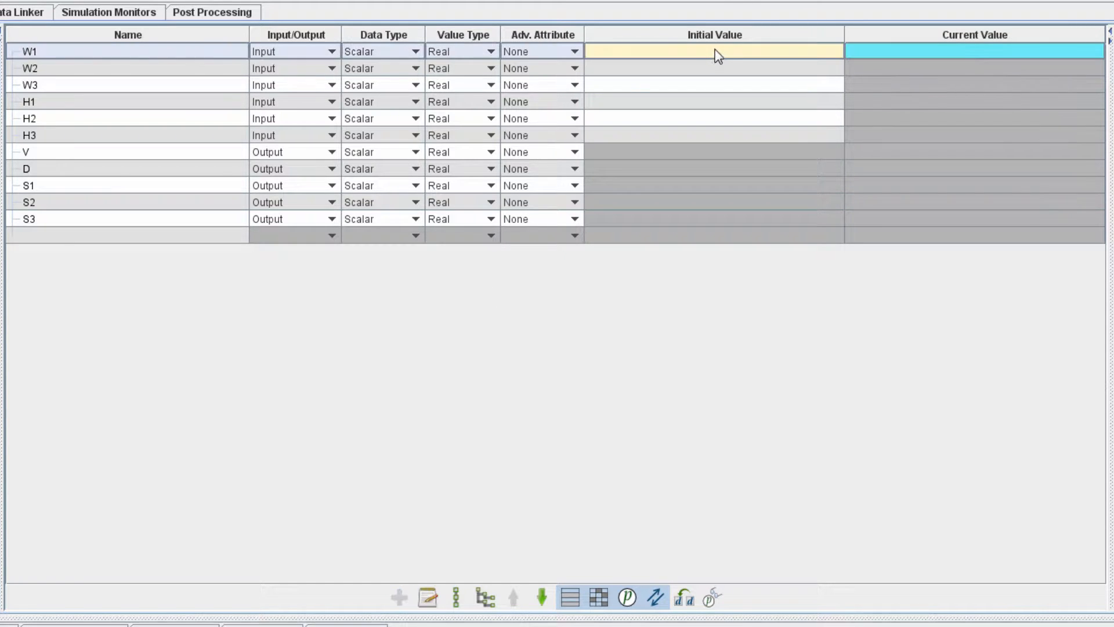
type("2.5")
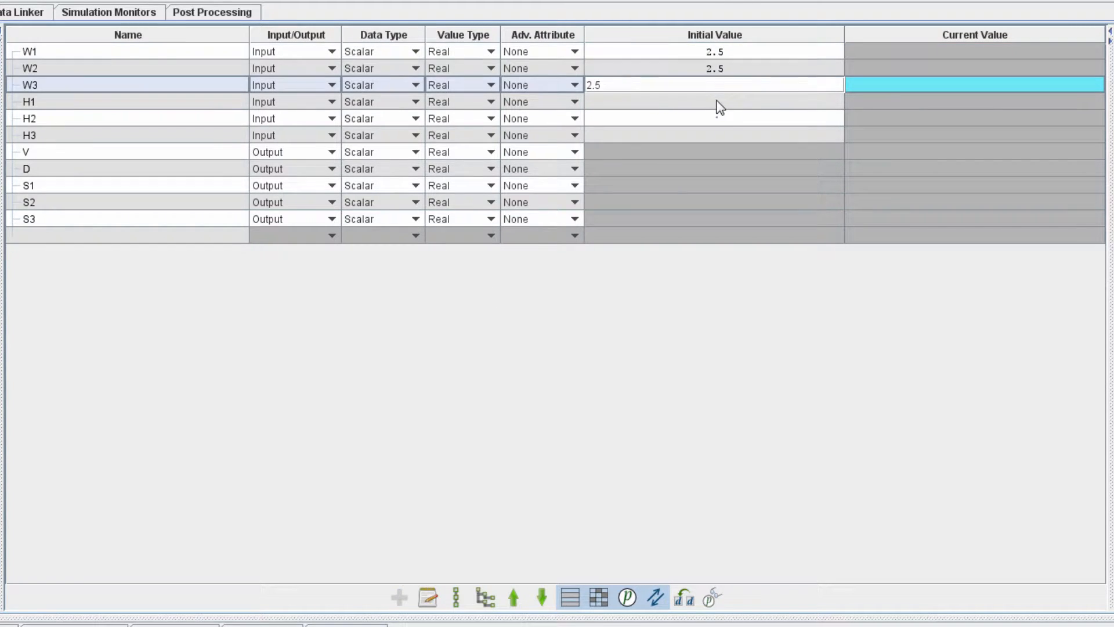
double_click(665, 105)
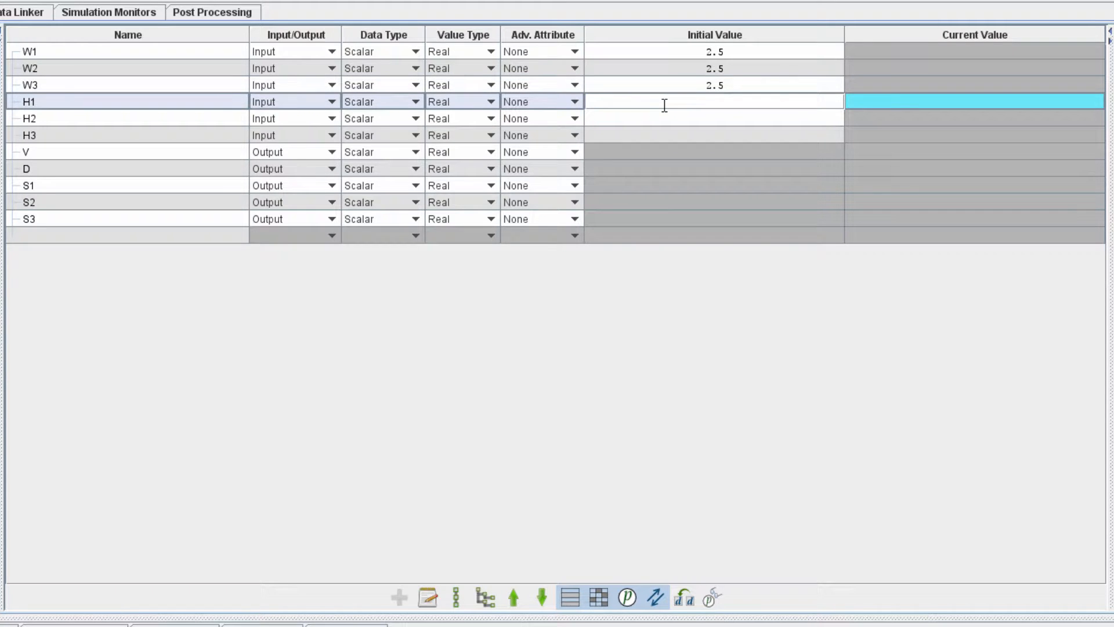
type("50")
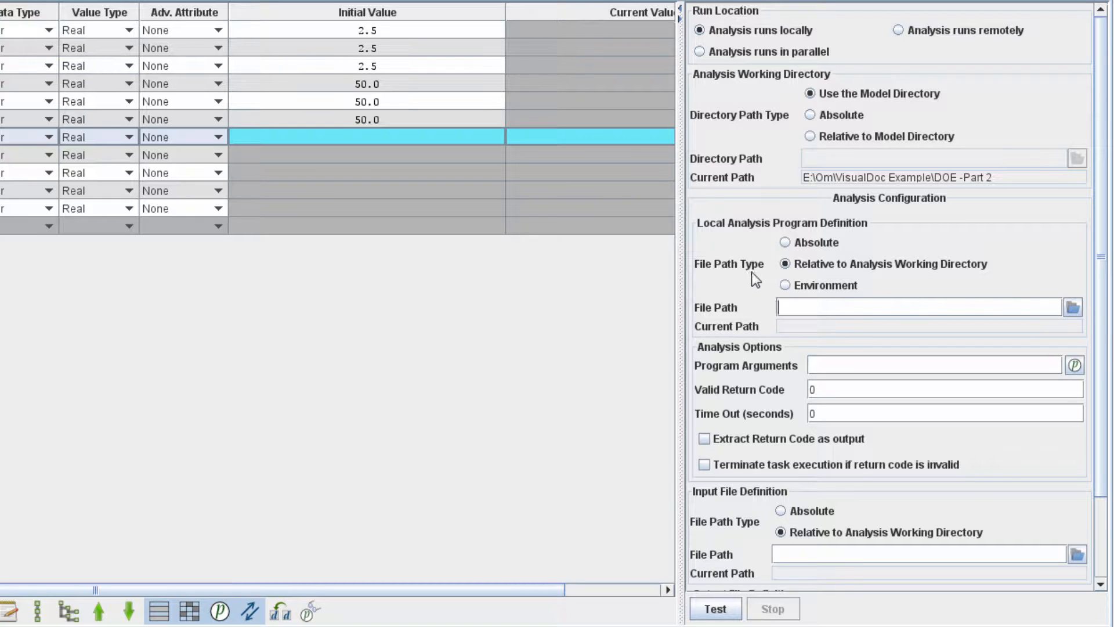
Assign beam_doe.exe as the local analysis program and input.txt as its input file
left_click(1073, 307)
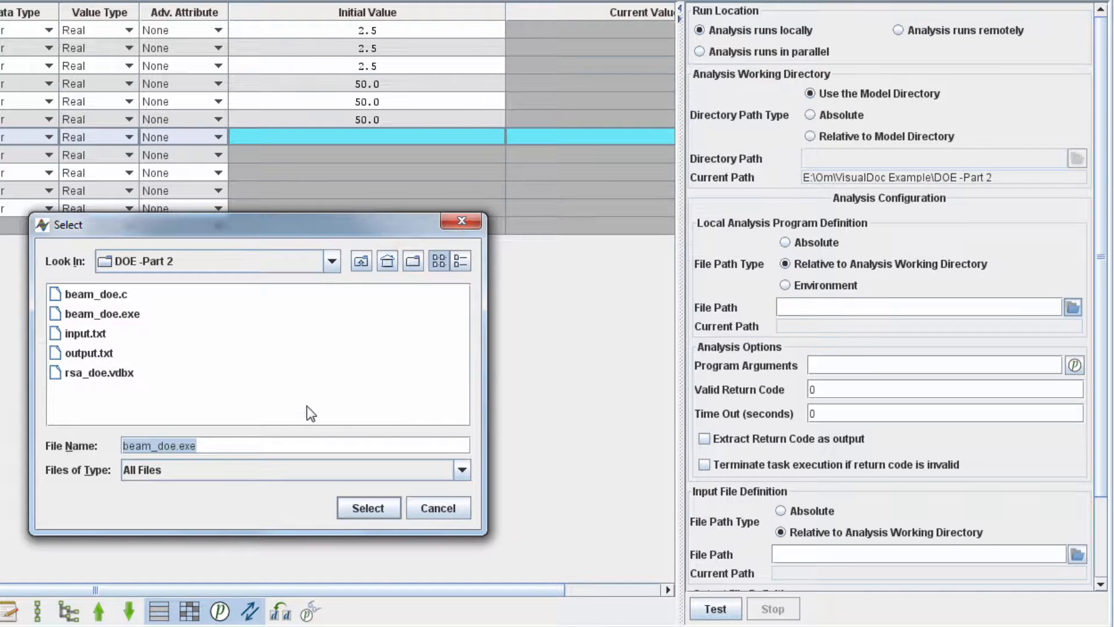
left_click(102, 319)
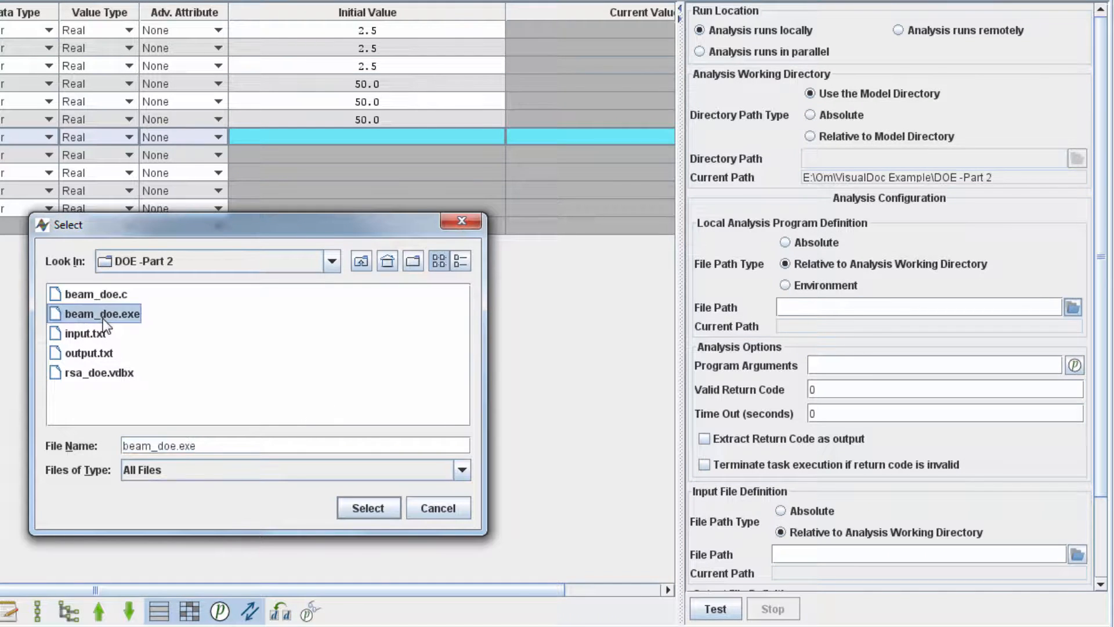
left_click(367, 509)
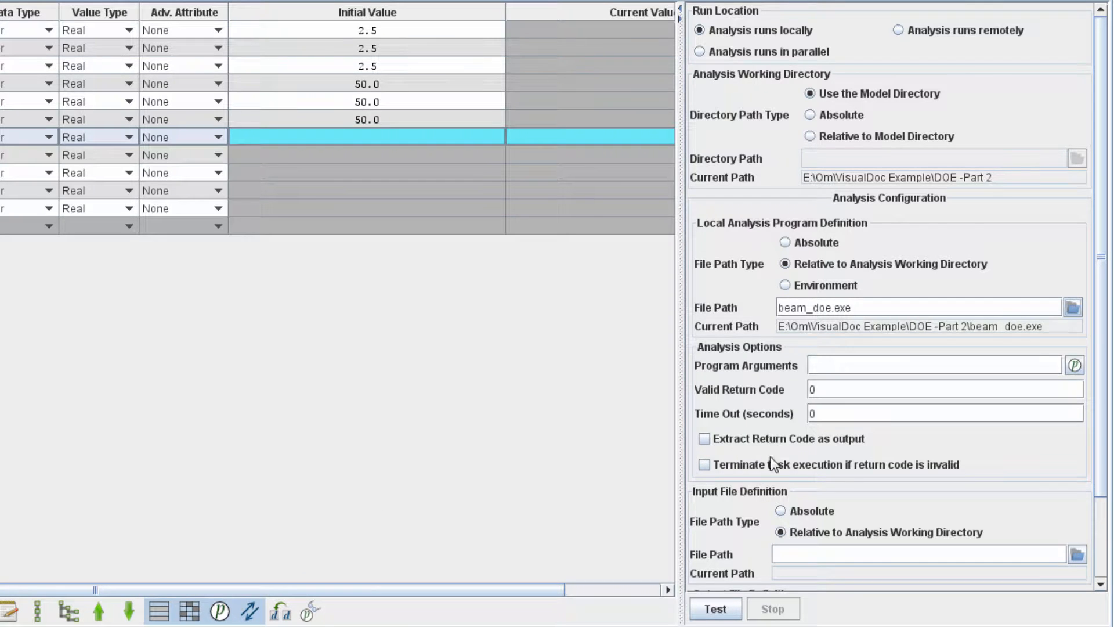
scroll(754, 467, "down", 2)
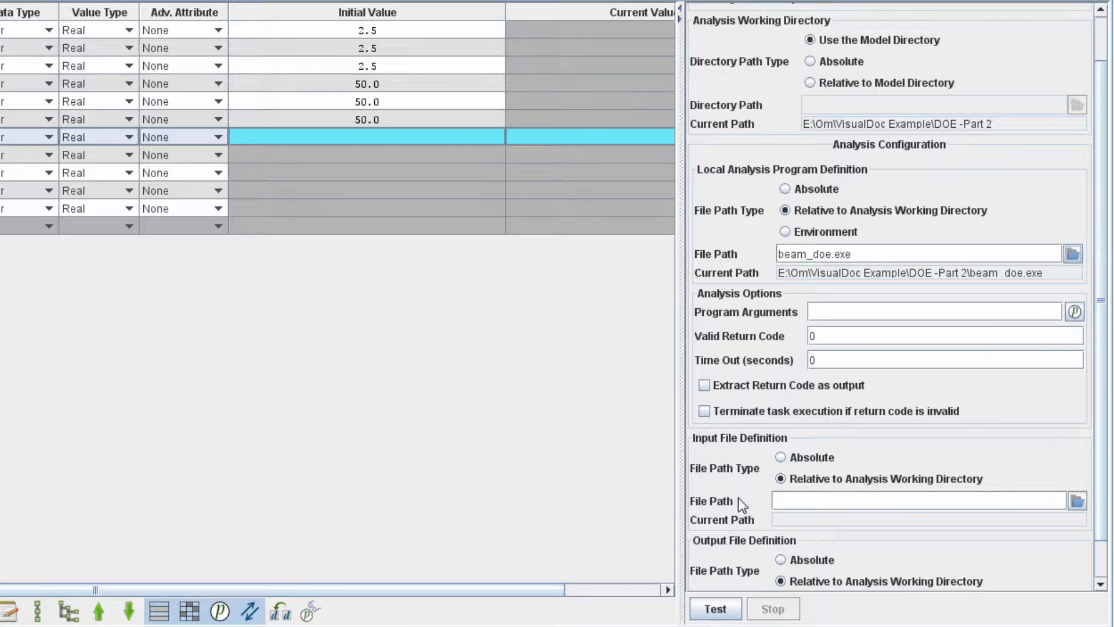
left_click(1078, 503)
left_click(85, 334)
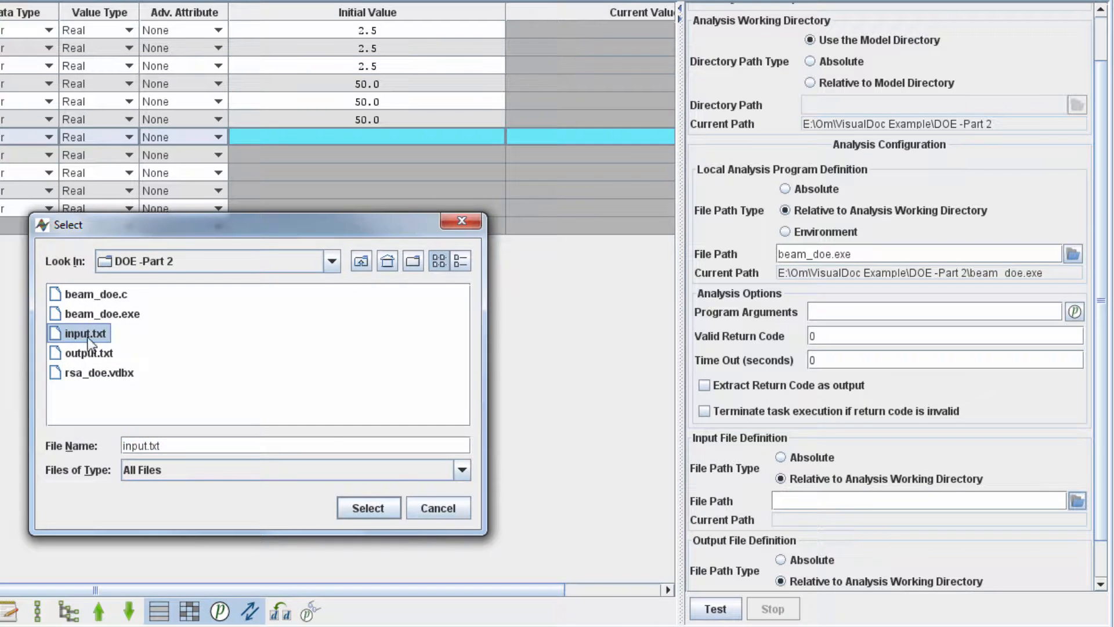
left_click(367, 508)
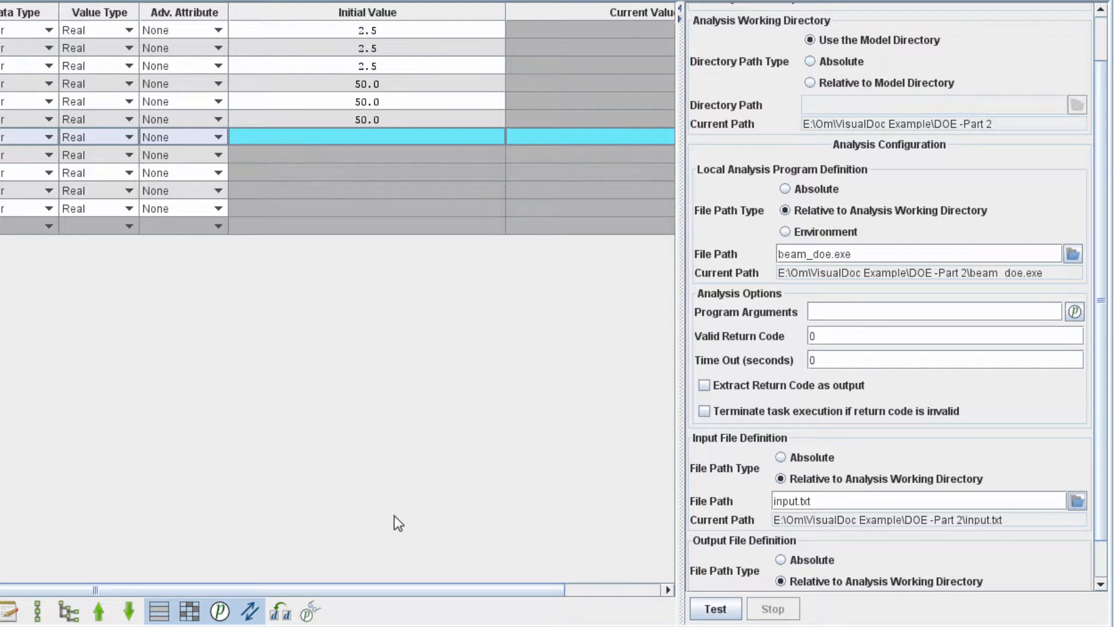
Assign output.txt as the analysis output file and test-run the executable
scroll(886, 479, "down", 3)
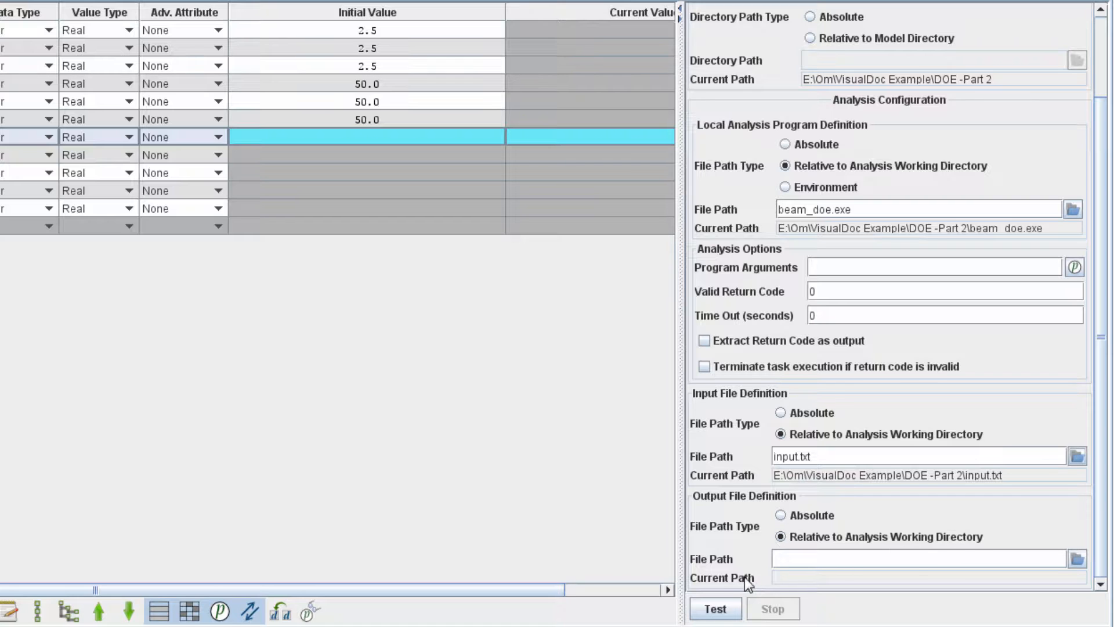
left_click(1078, 560)
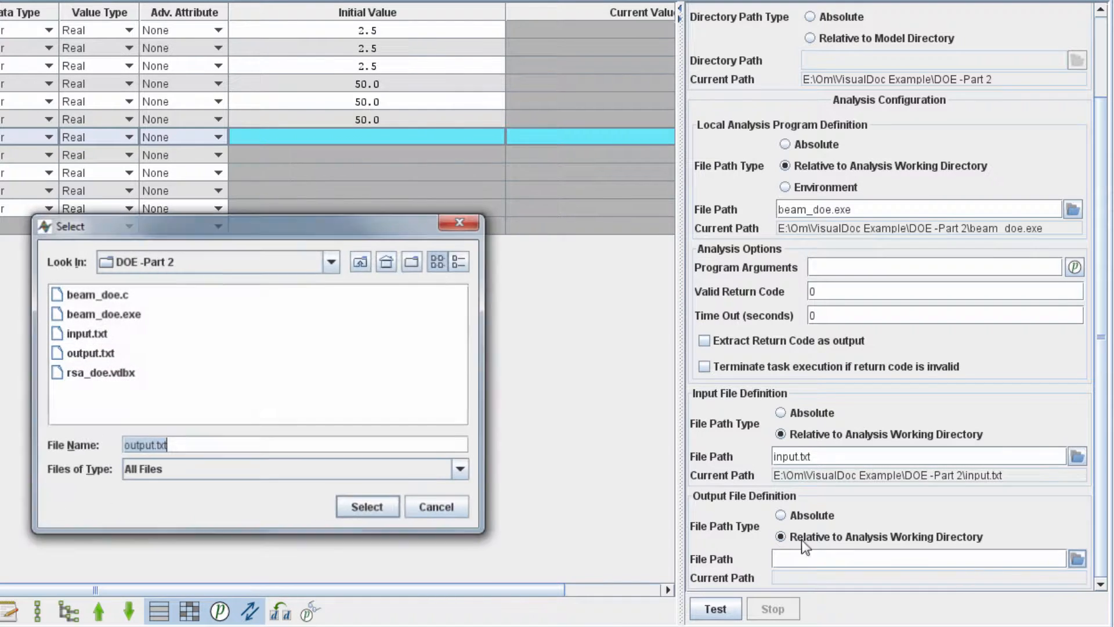
left_click(93, 352)
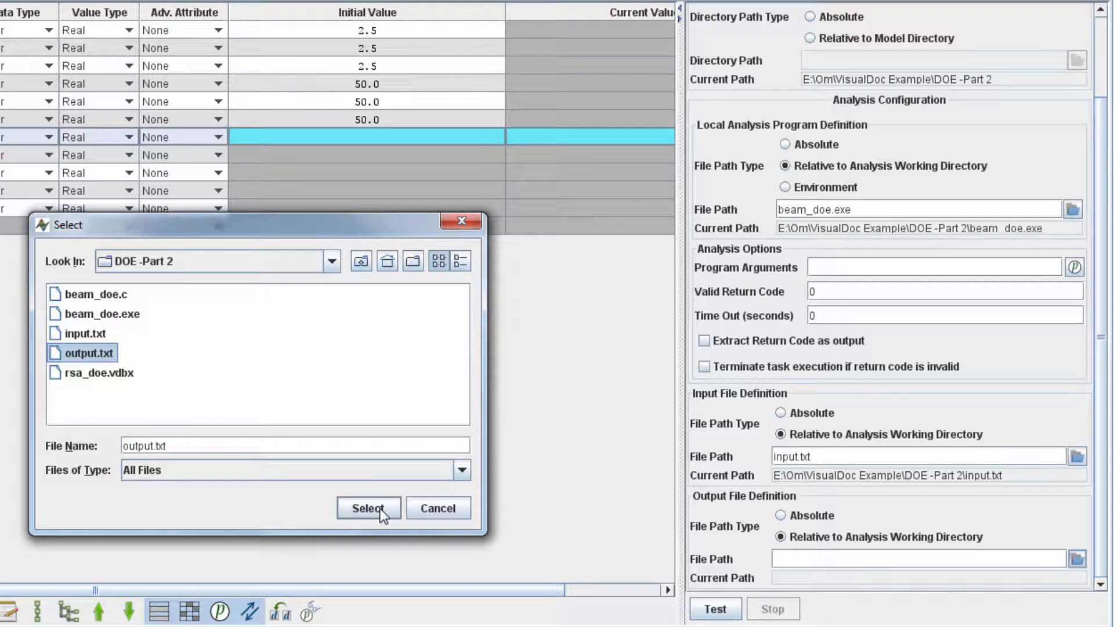
left_click(380, 508)
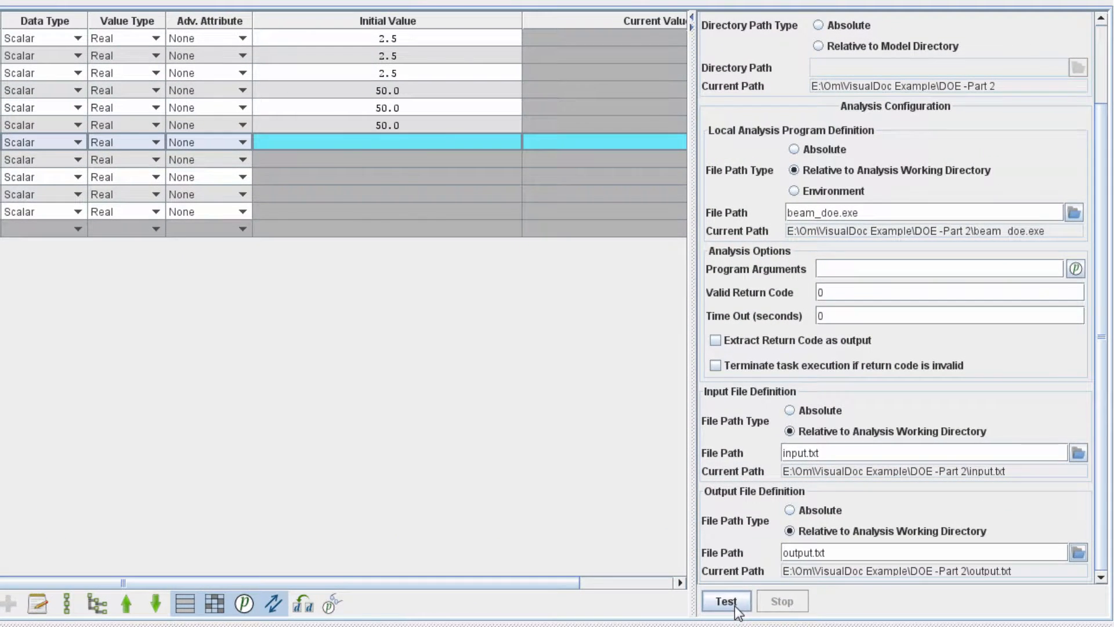
left_click(854, 455)
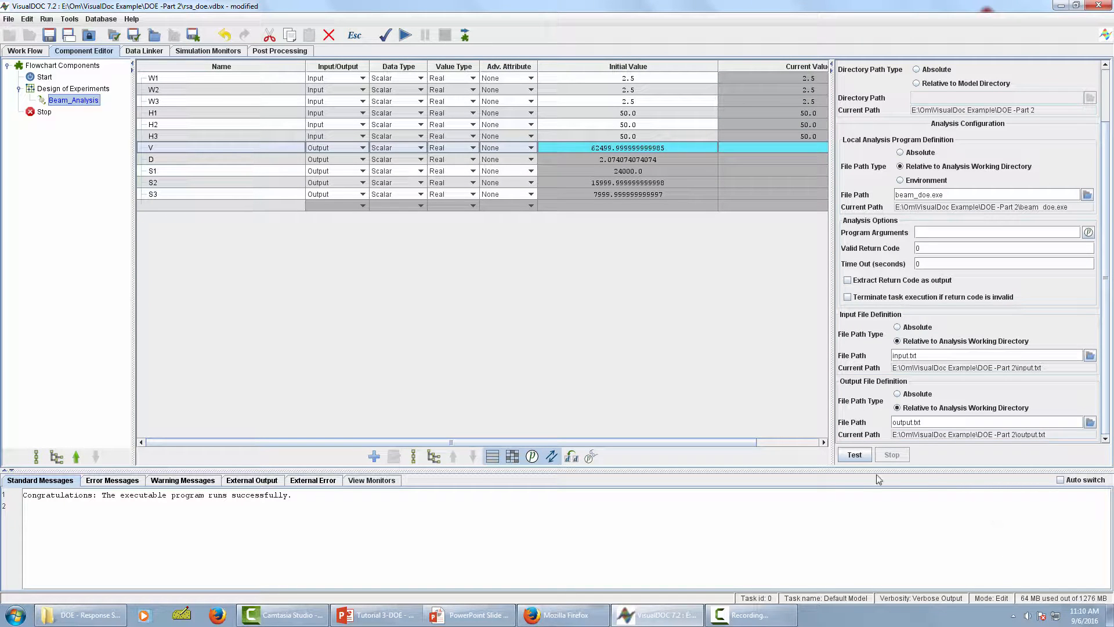
Add the Beam_Analysis inputs and outputs to the Design of Experiments component and link them automatically
left_click(148, 52)
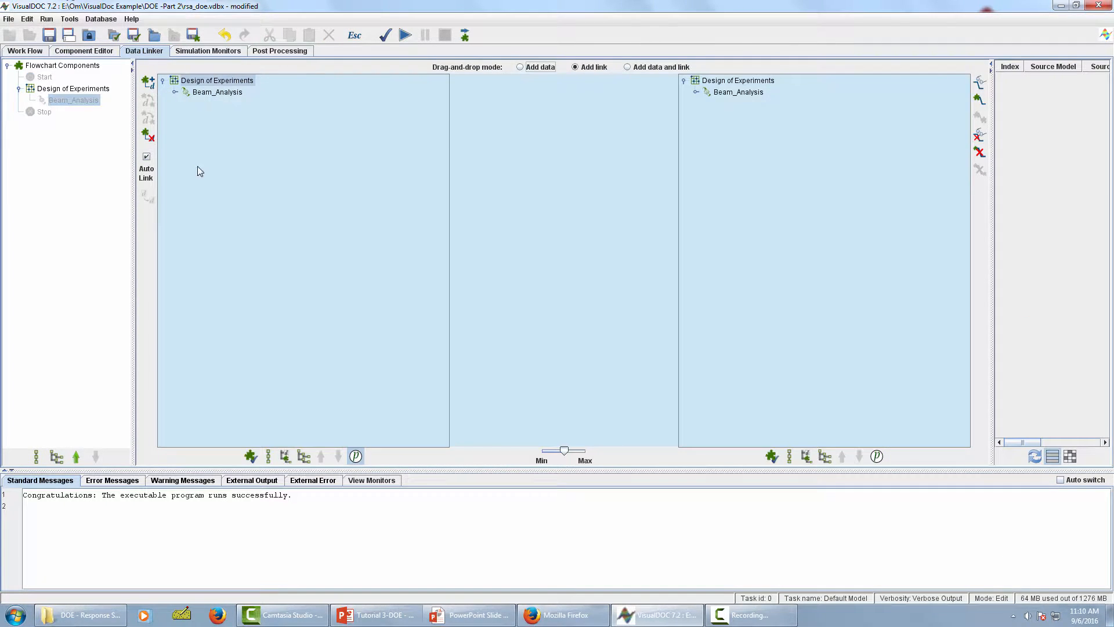
left_click(100, 91)
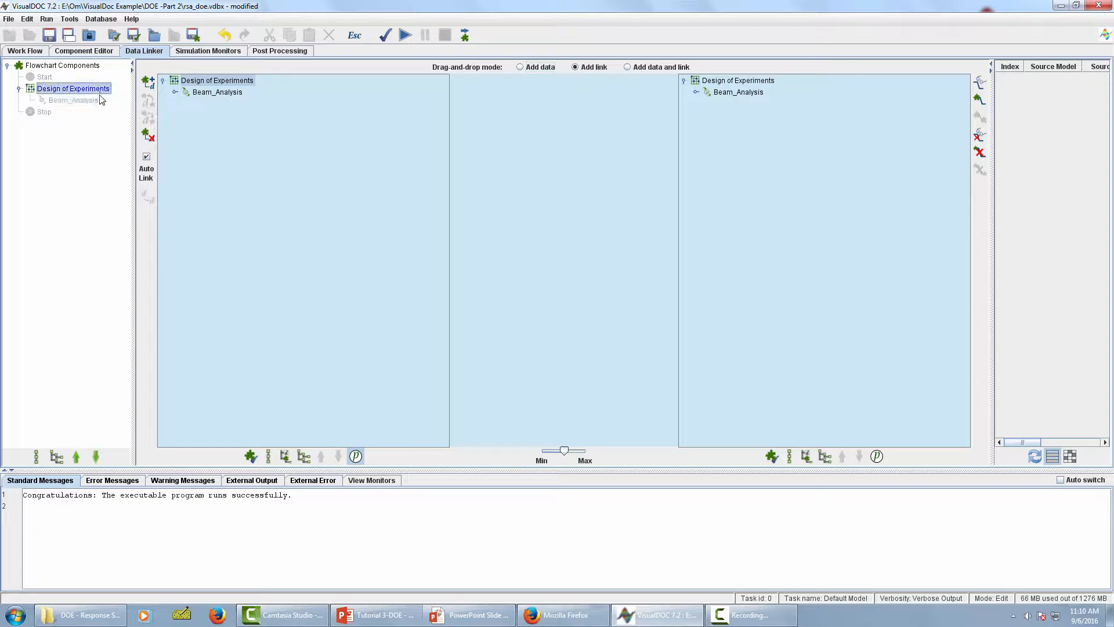
left_click(223, 85)
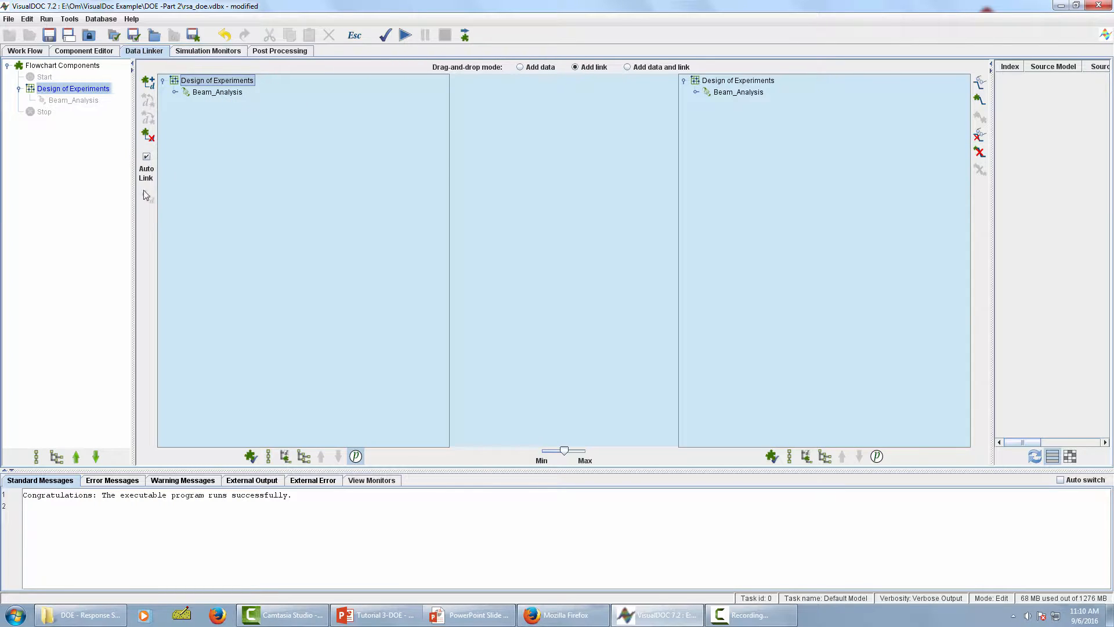
left_click(149, 83)
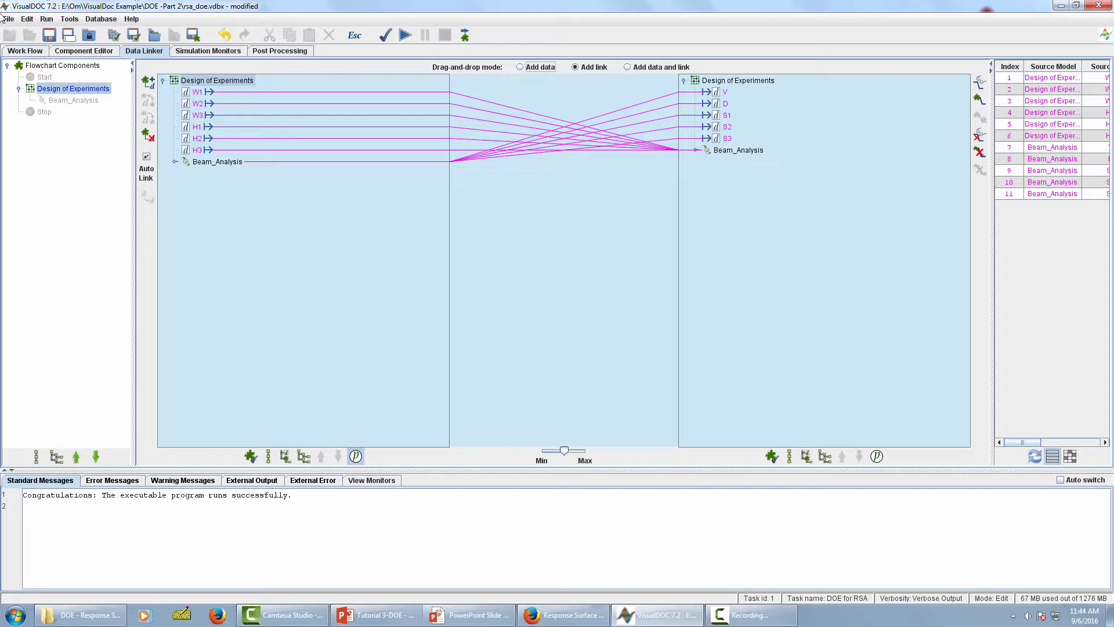
Set the Design of Experiments lower bounds of W1, W2 and W3 to 1.0 and their upper bounds to 5.0
left_click(100, 53)
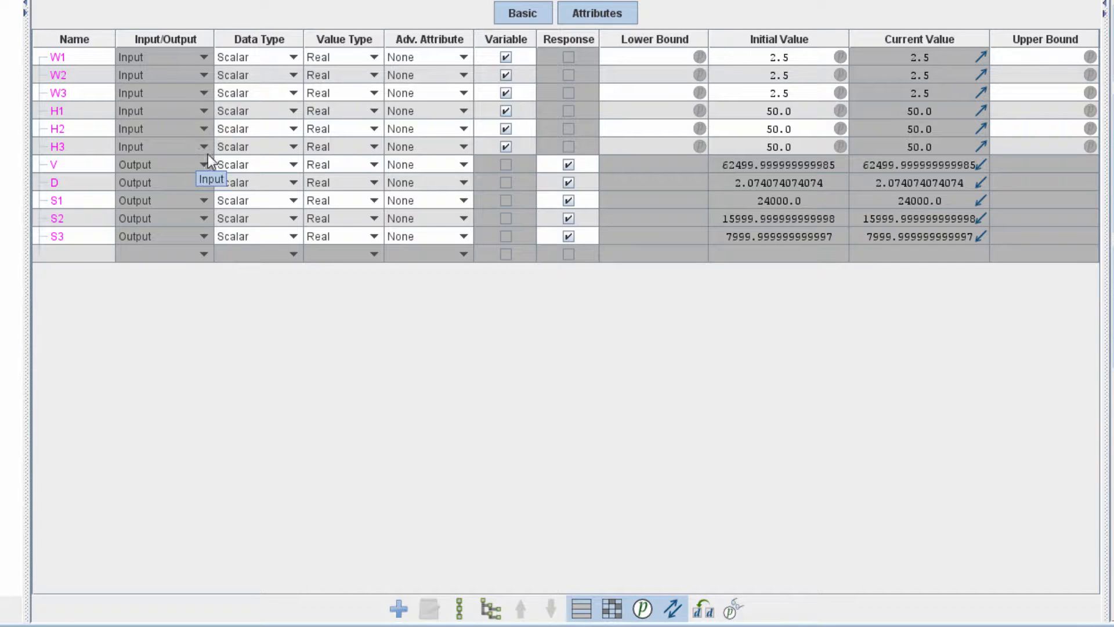
left_click(638, 58)
type("1.0")
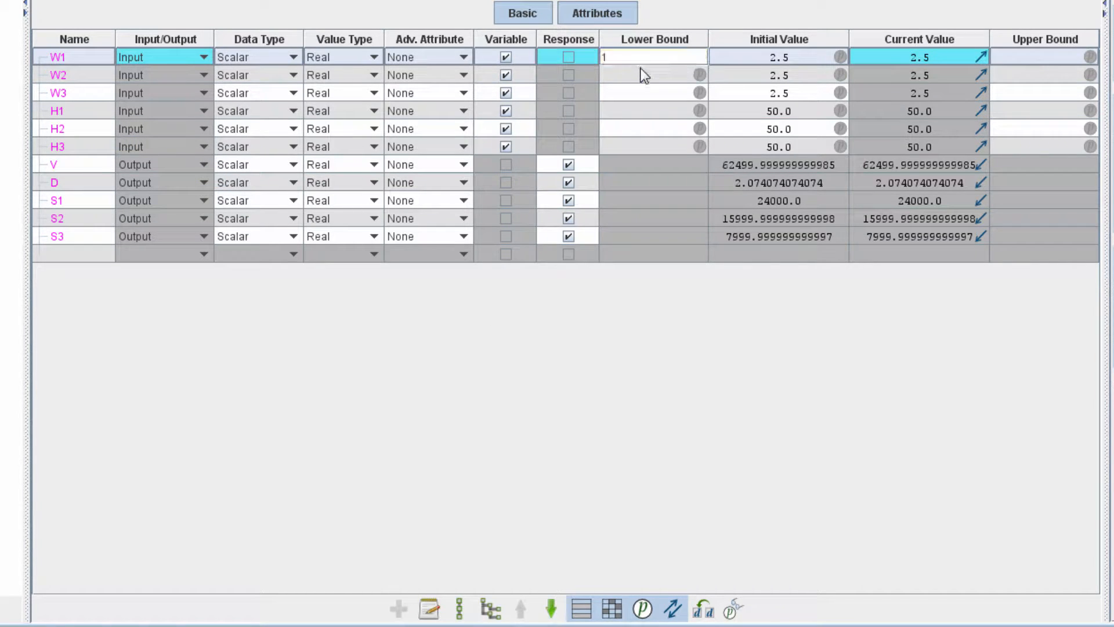
key("Return")
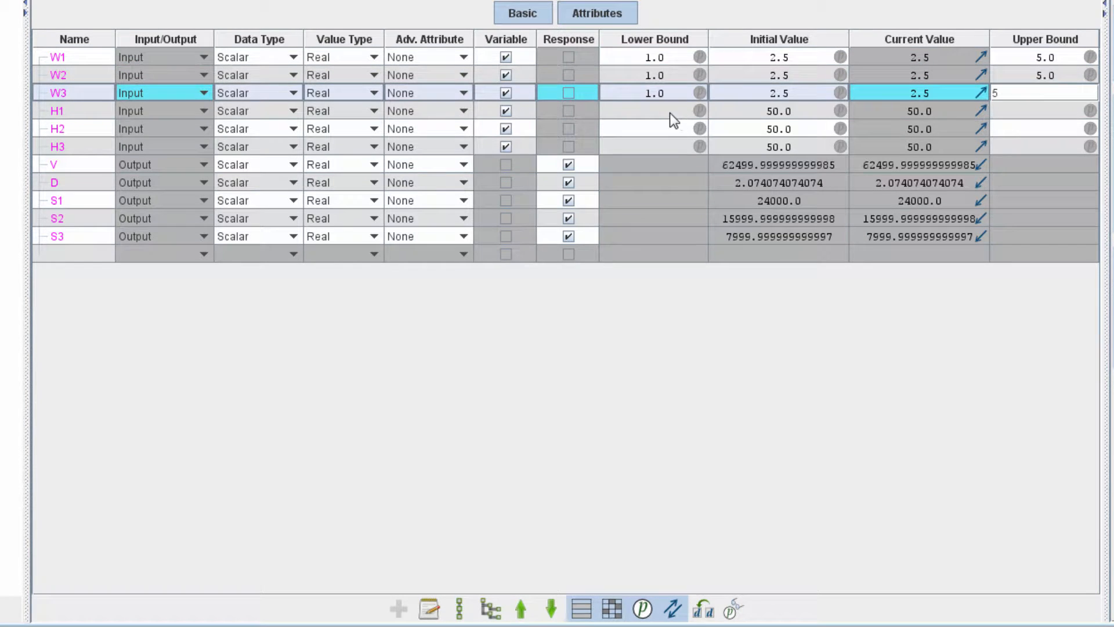
Set the lower bounds of H1, H2 and H3 to 40 and their upper bounds to 60
left_click(672, 113)
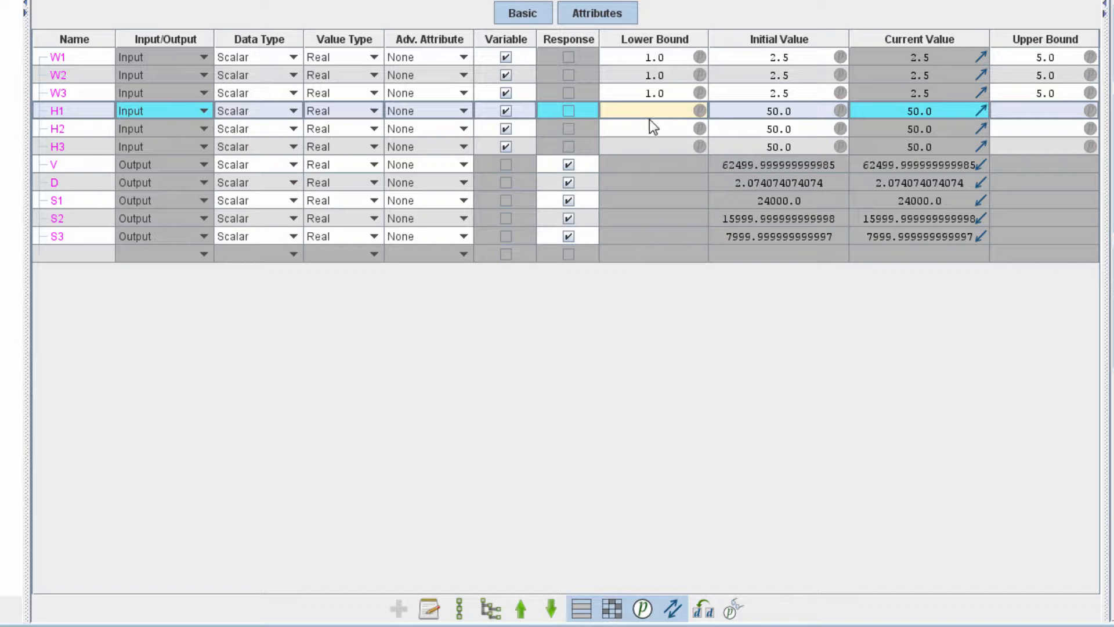
type("4")
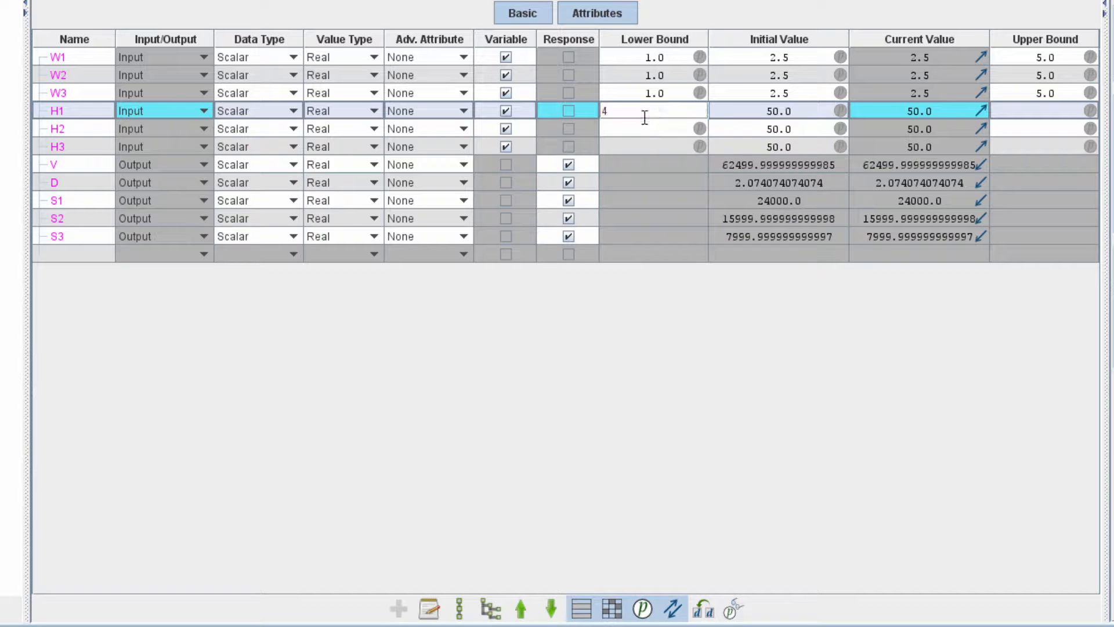
type("0")
left_click(644, 128)
type("40")
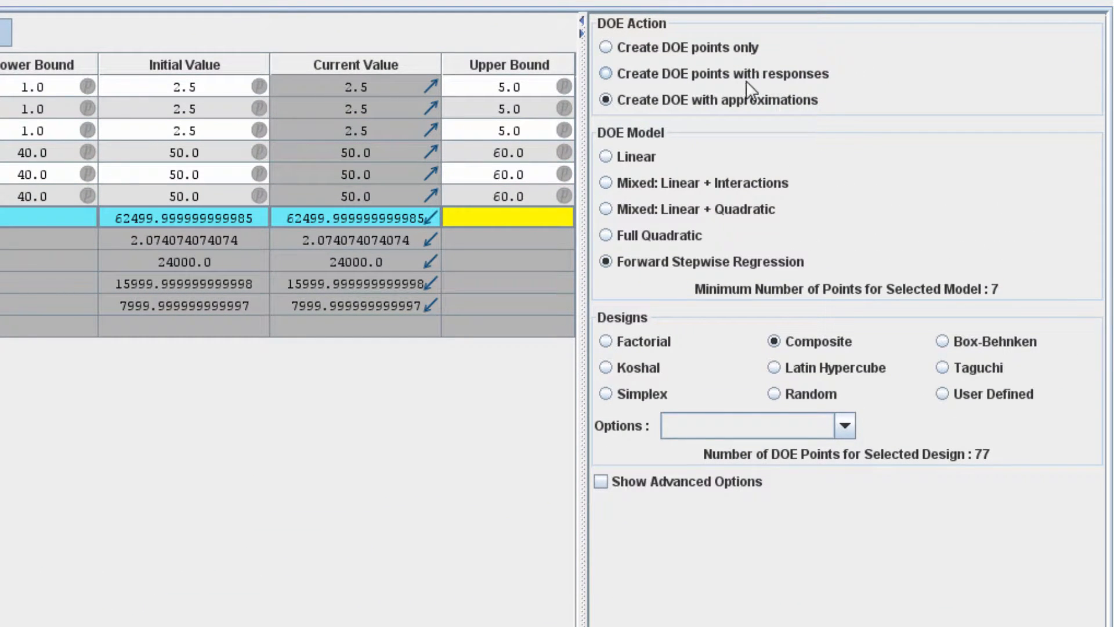
Configure the DOE to create points with responses using a Composite design with the 2^(6-1) Fractional Factorial option
left_click(625, 76)
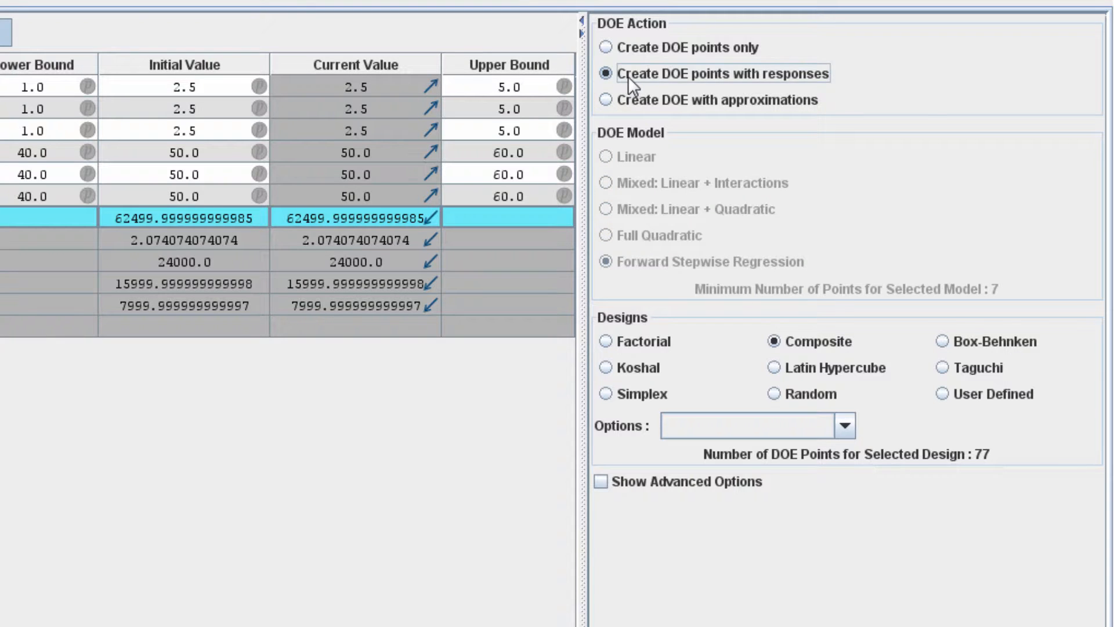
left_click(813, 342)
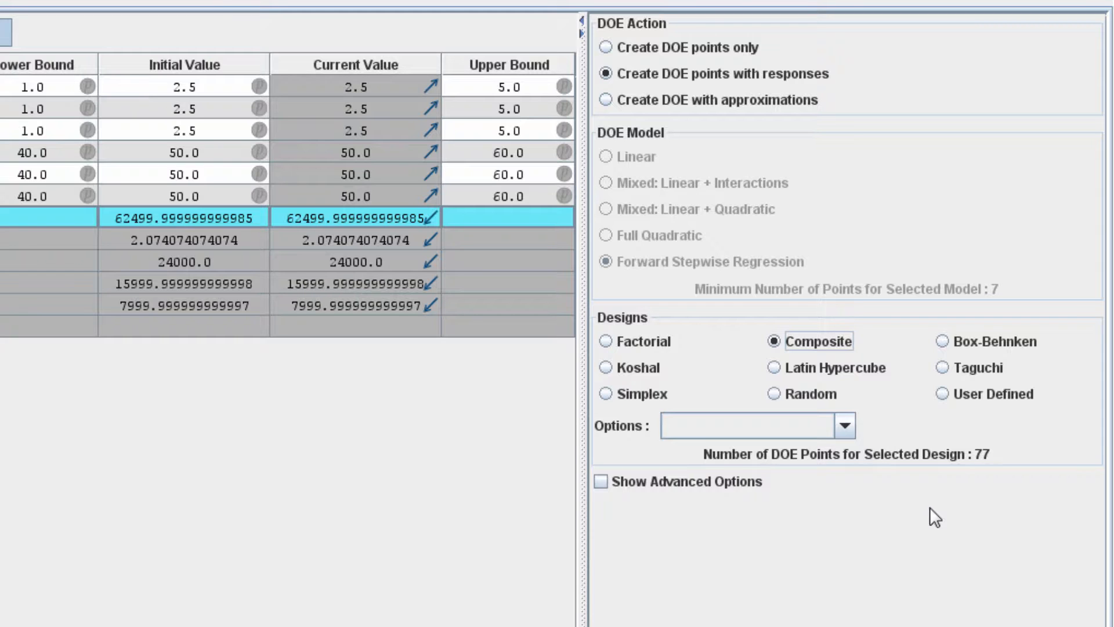
left_click(748, 425)
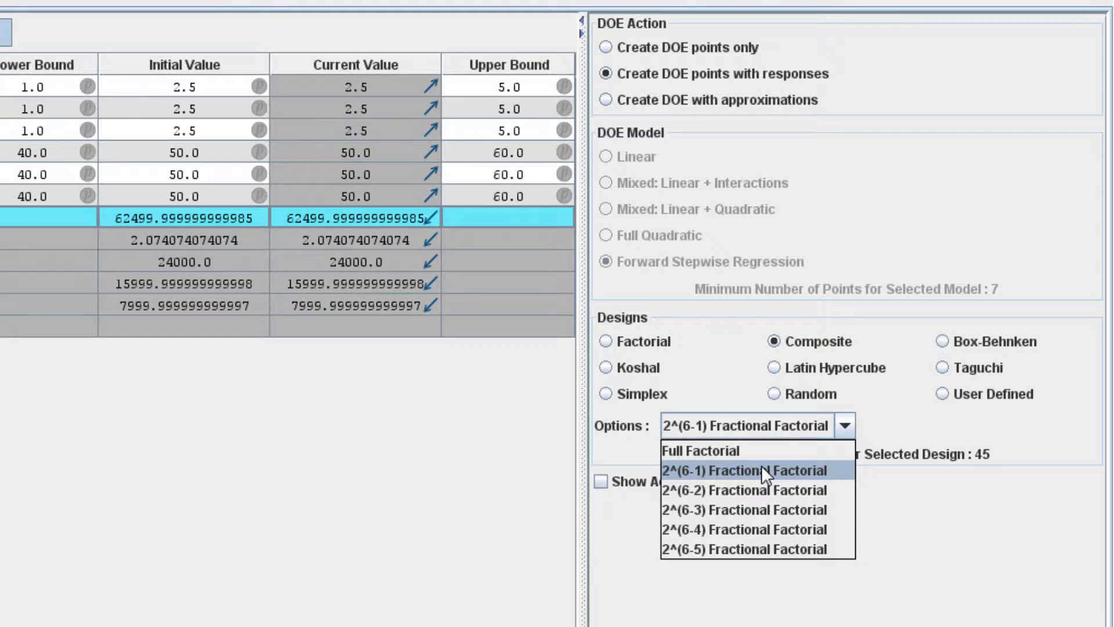
left_click(762, 468)
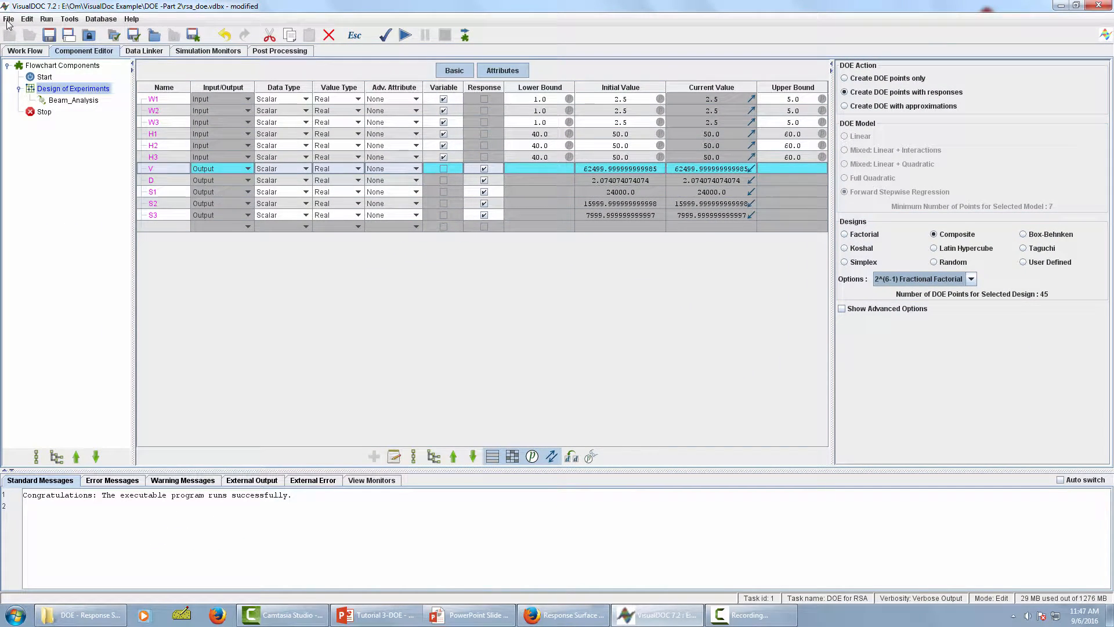
Save the setup as a new task named "Response surface approximated optimization example" and run it
left_click(9, 20)
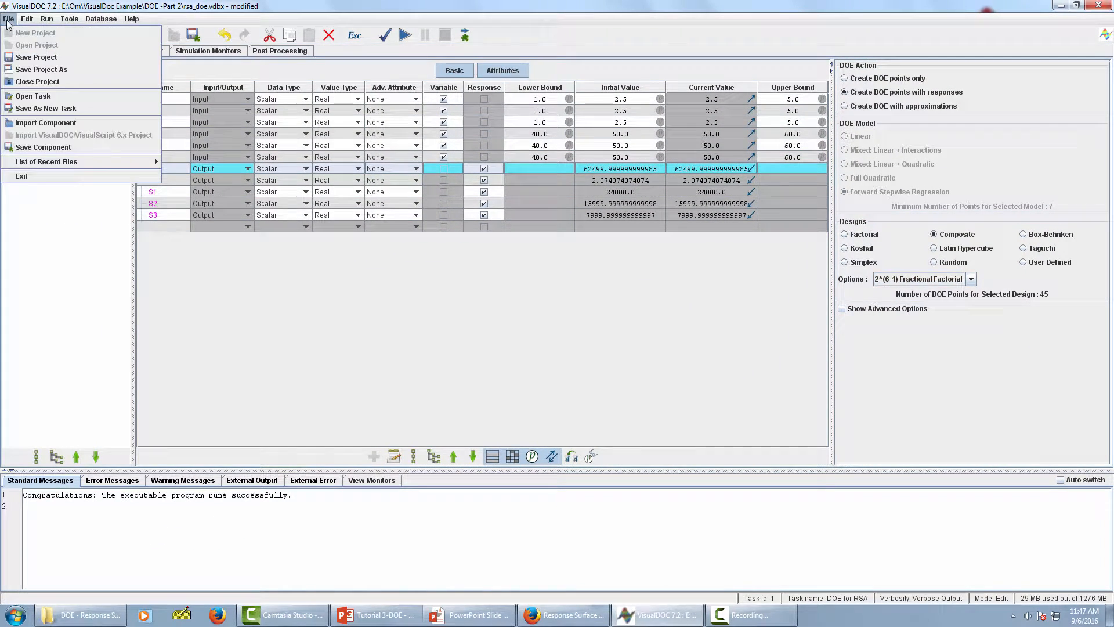
left_click(56, 113)
type("Respons")
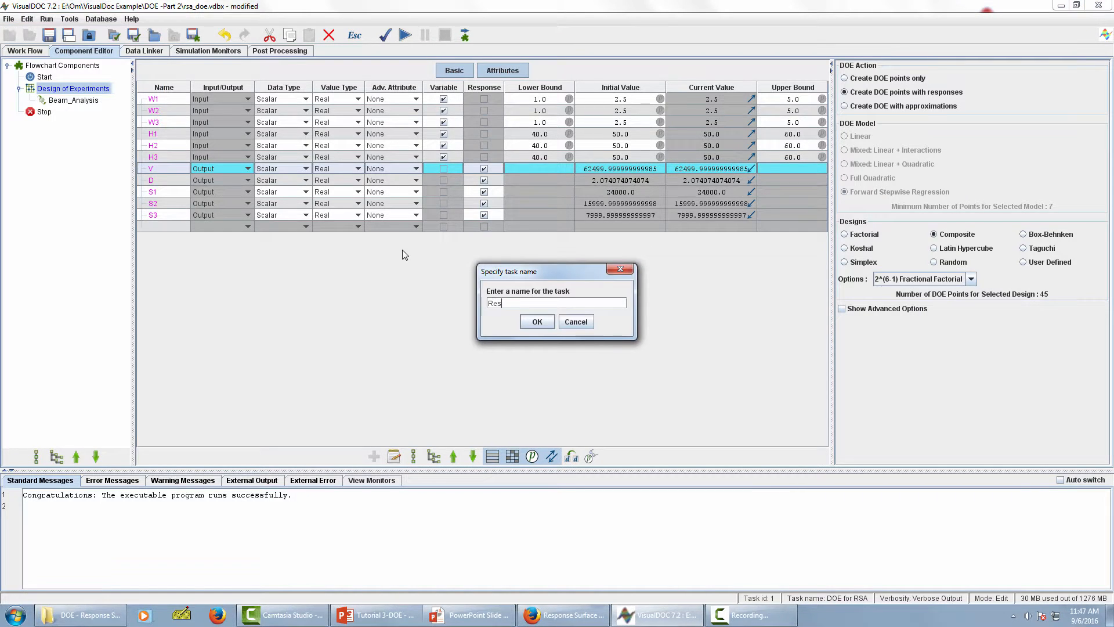
type("e surface approximated optimization example")
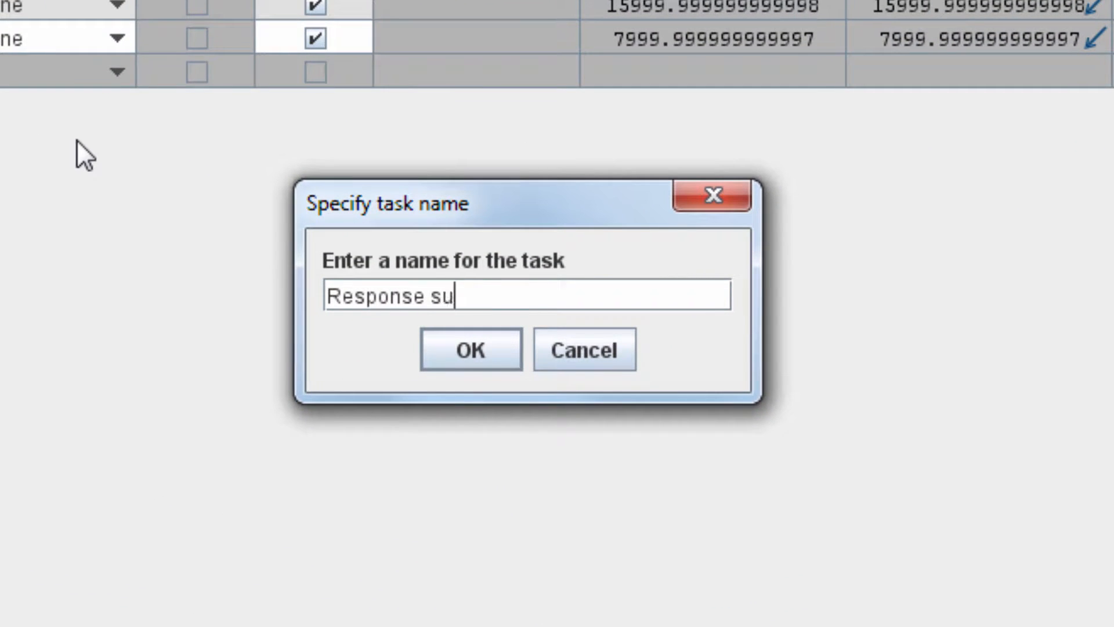
left_click(486, 350)
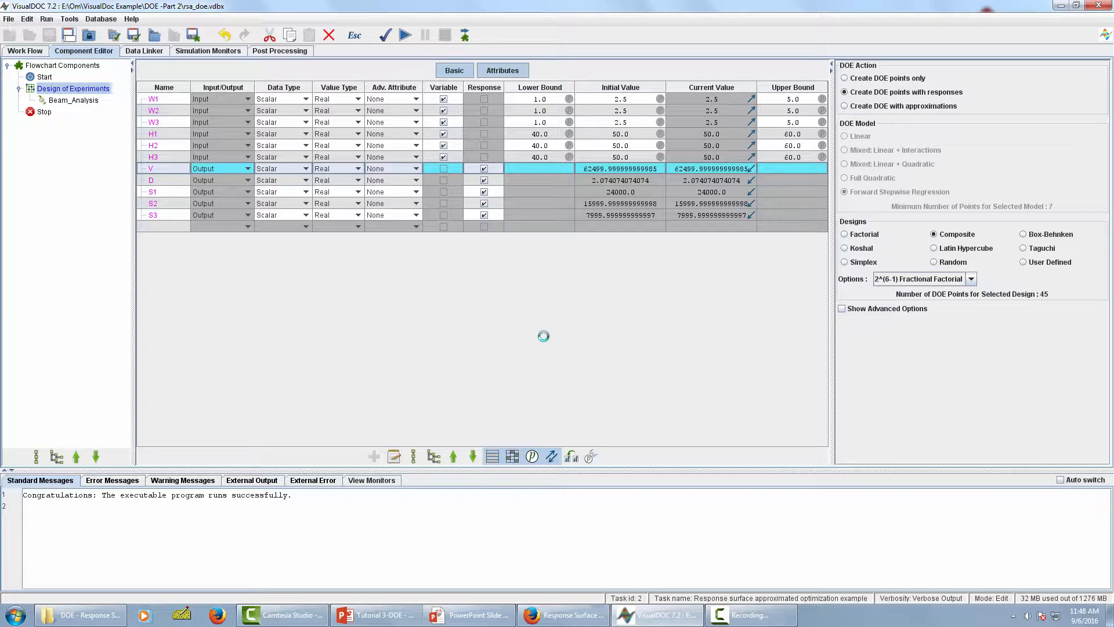
left_click(405, 35)
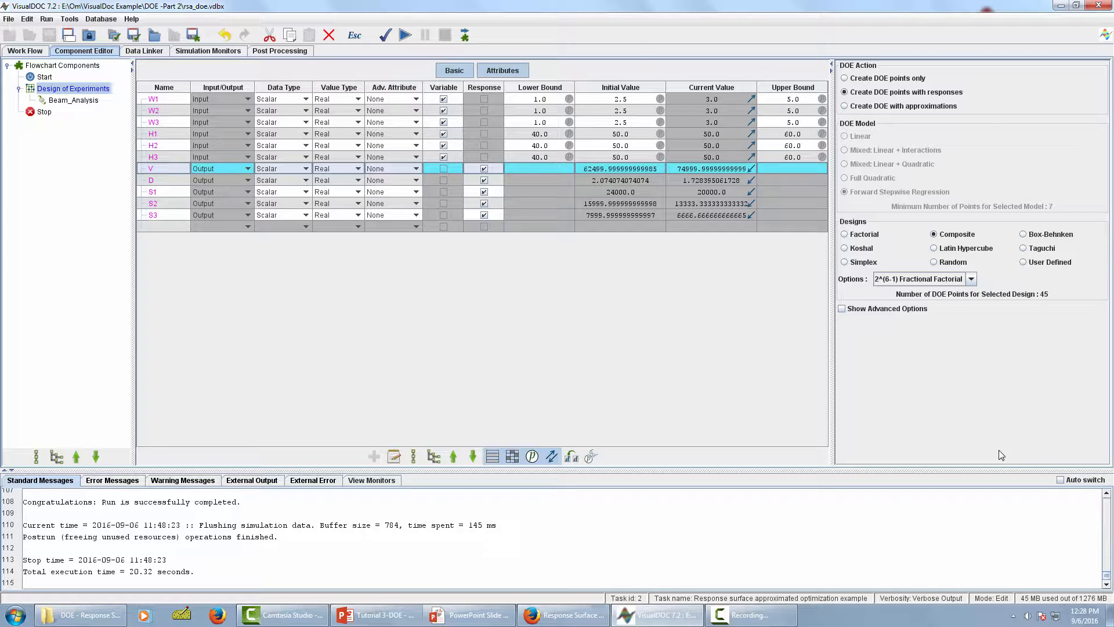
Add a Response Surface component to the flowchart and move Beam_Analysis out of the Design of Experiments into it
left_click(25, 51)
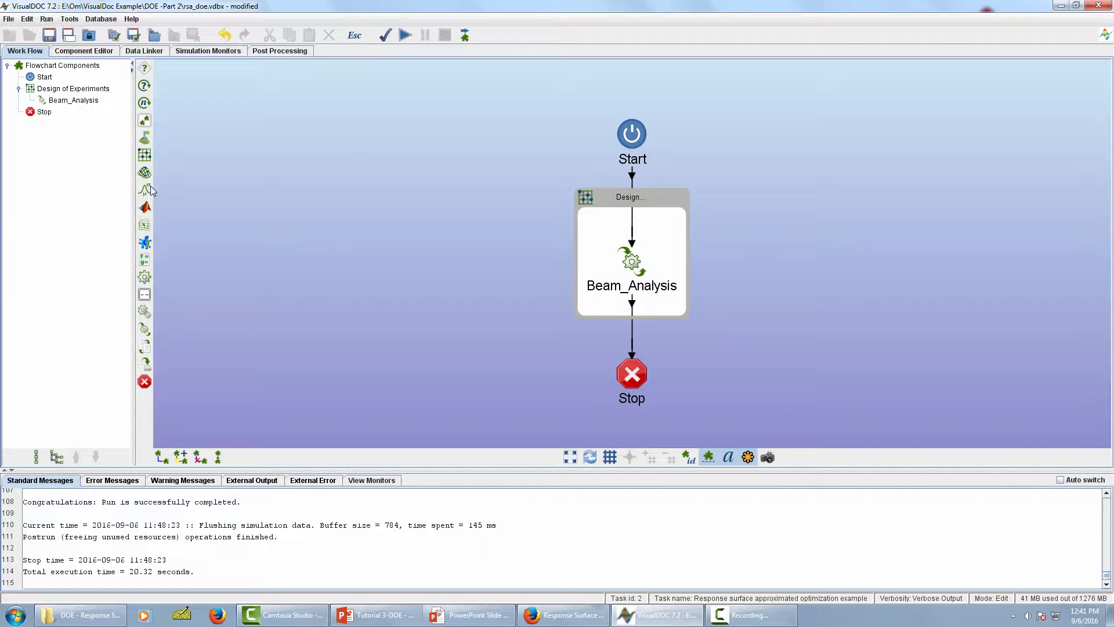
left_click_drag(145, 179, 367, 256)
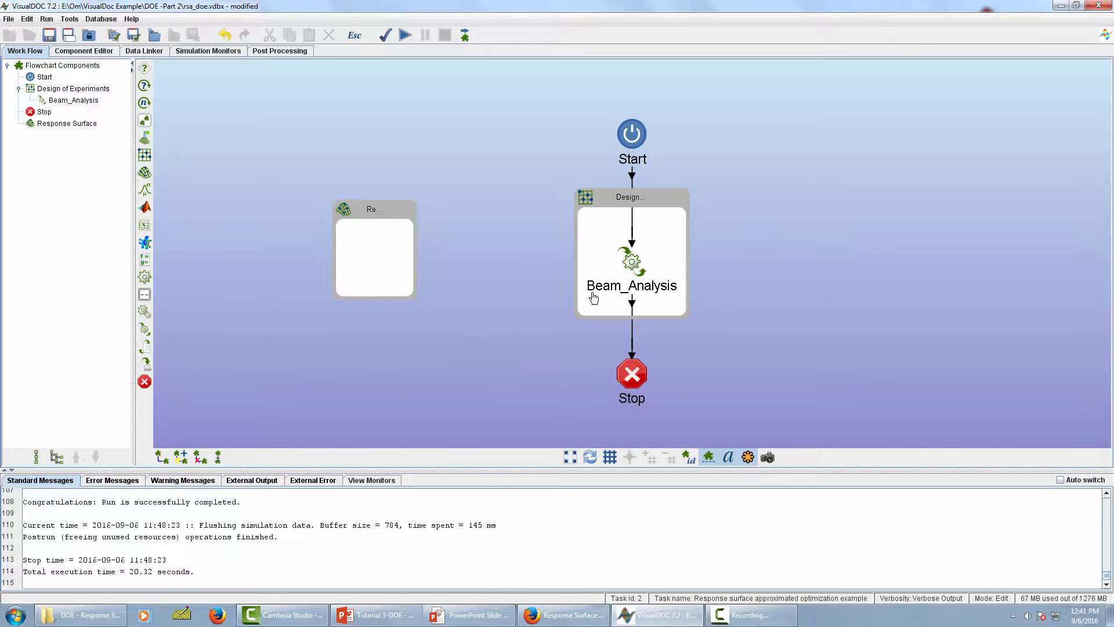
left_click(632, 262)
right_click(633, 264)
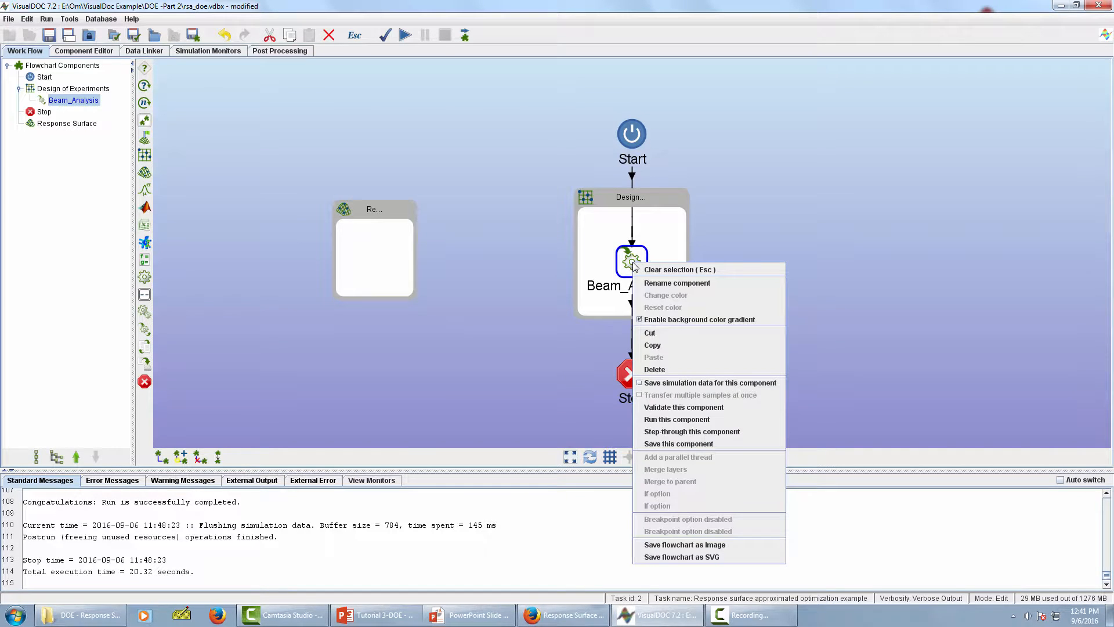
left_click(657, 333)
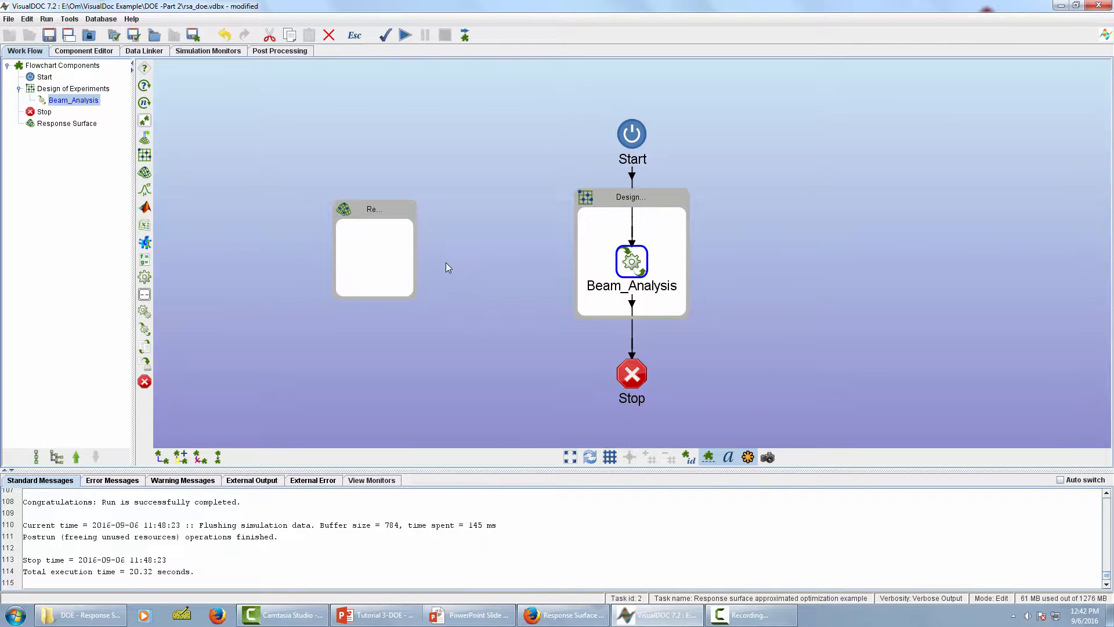
left_click(373, 266)
right_click(368, 259)
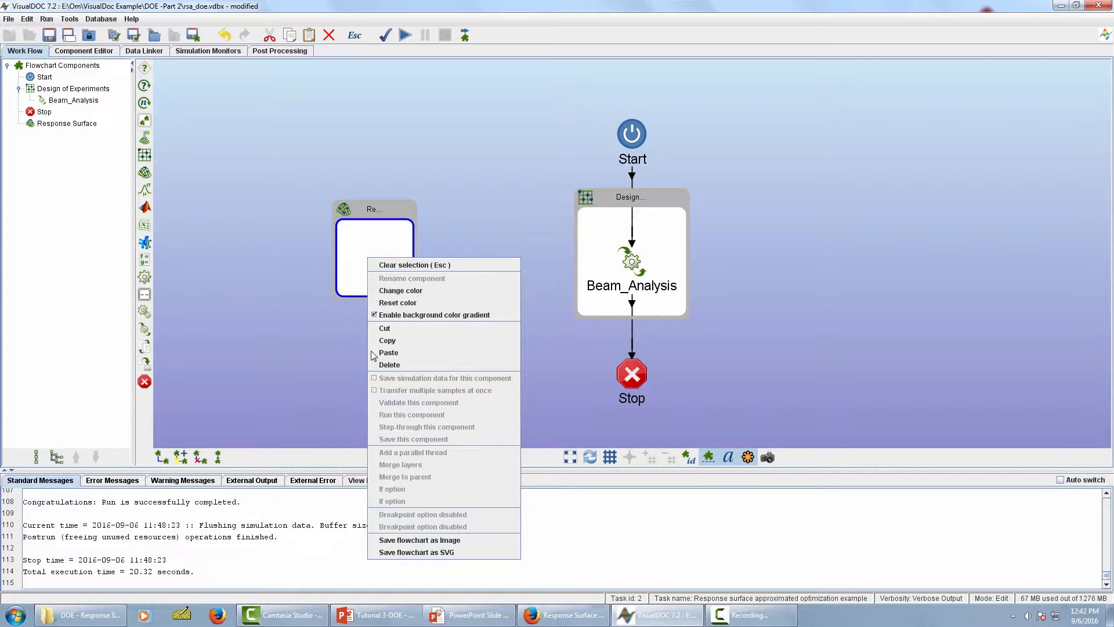
left_click(404, 351)
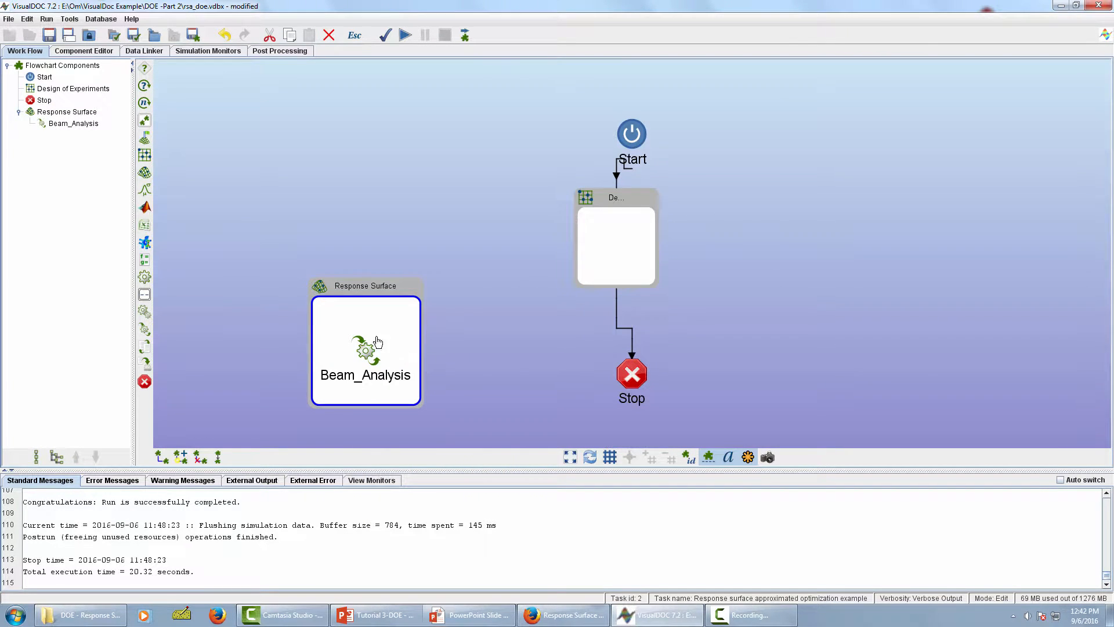
left_click(484, 308)
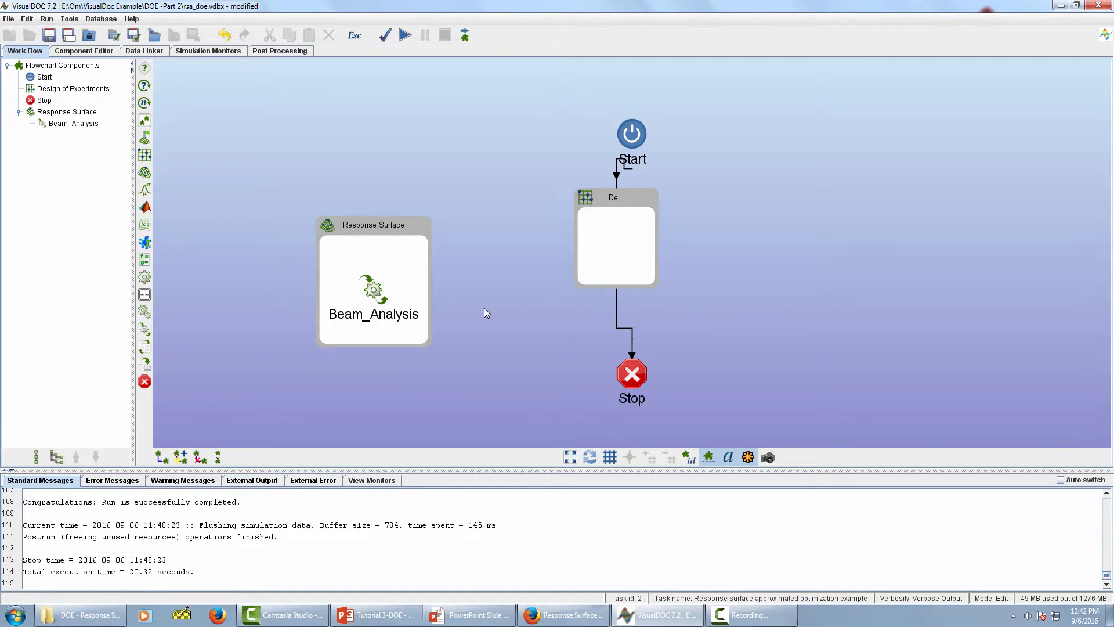
Delete the Design of Experiments component and move Stop below Response Surface in the component order
right_click(609, 211)
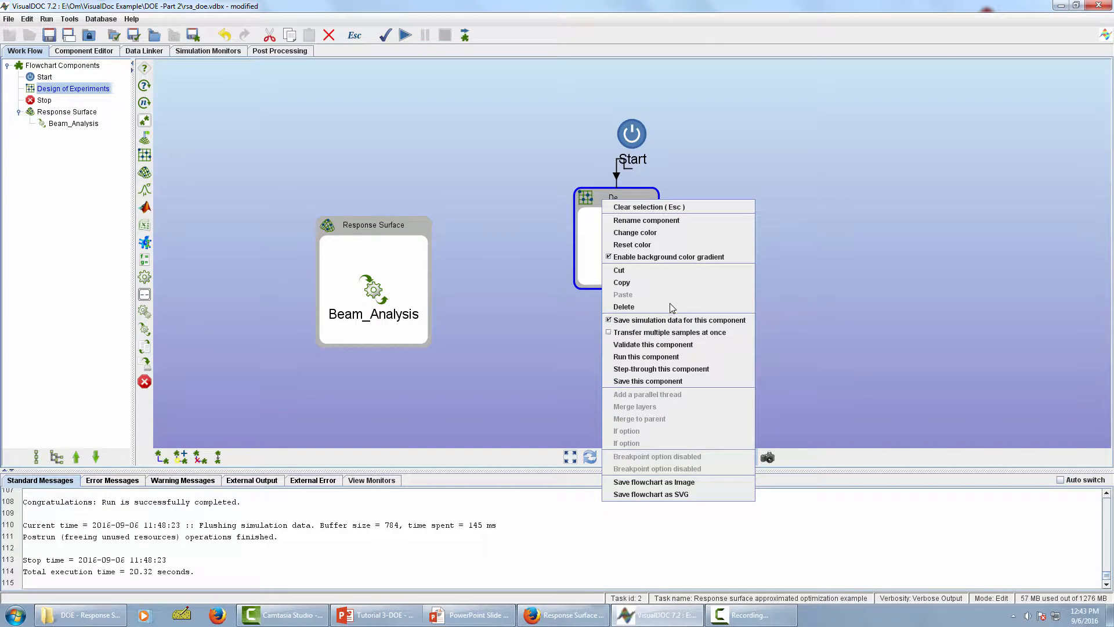
left_click(624, 306)
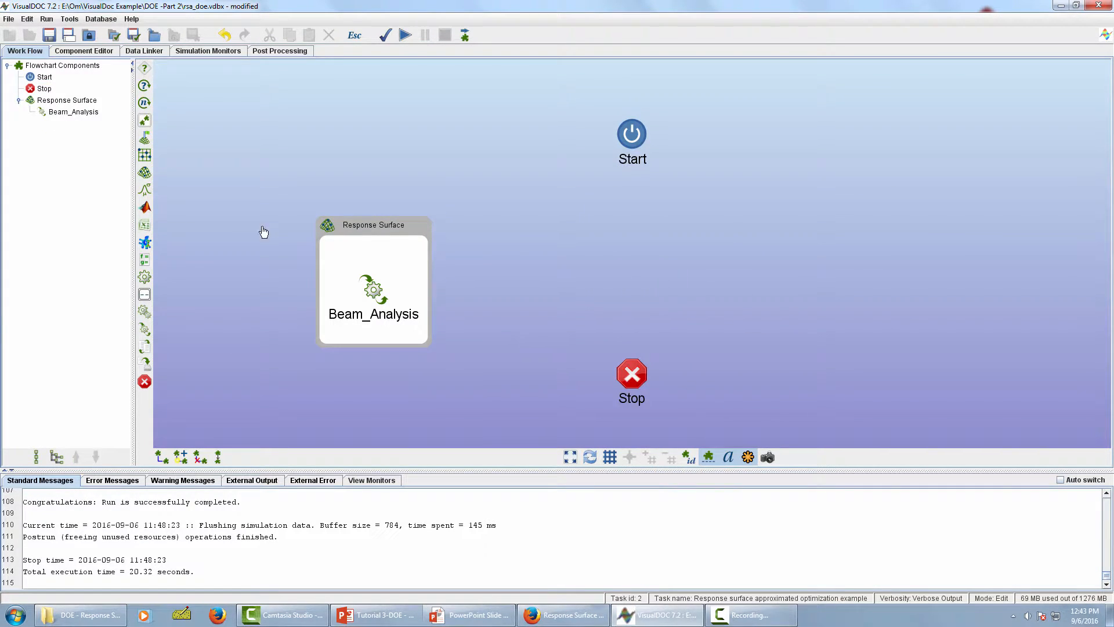
left_click(41, 89)
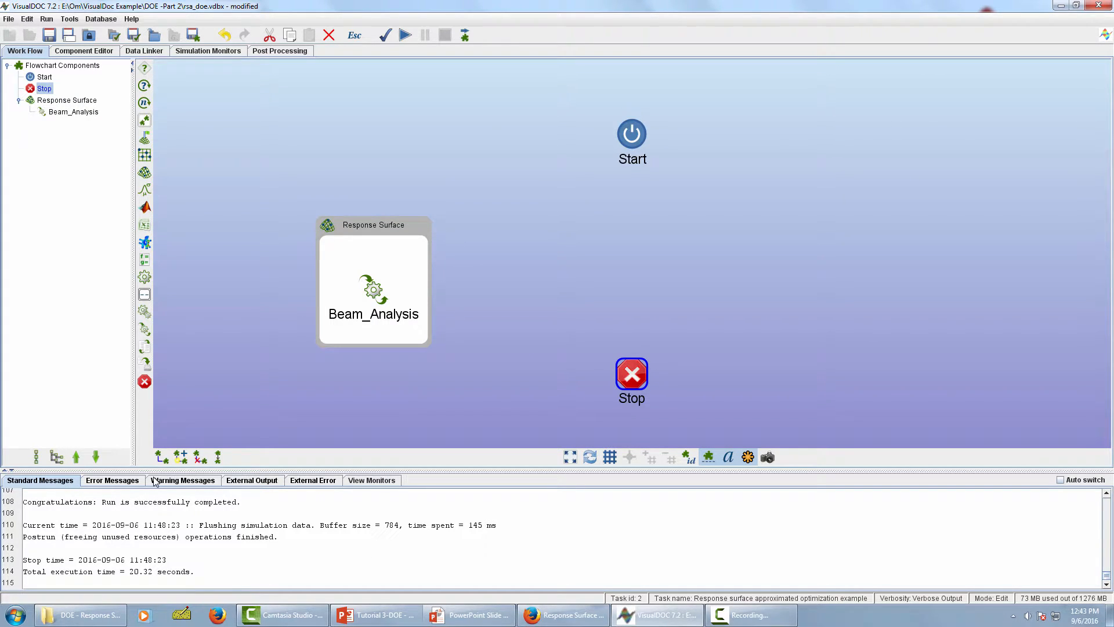
left_click(94, 458)
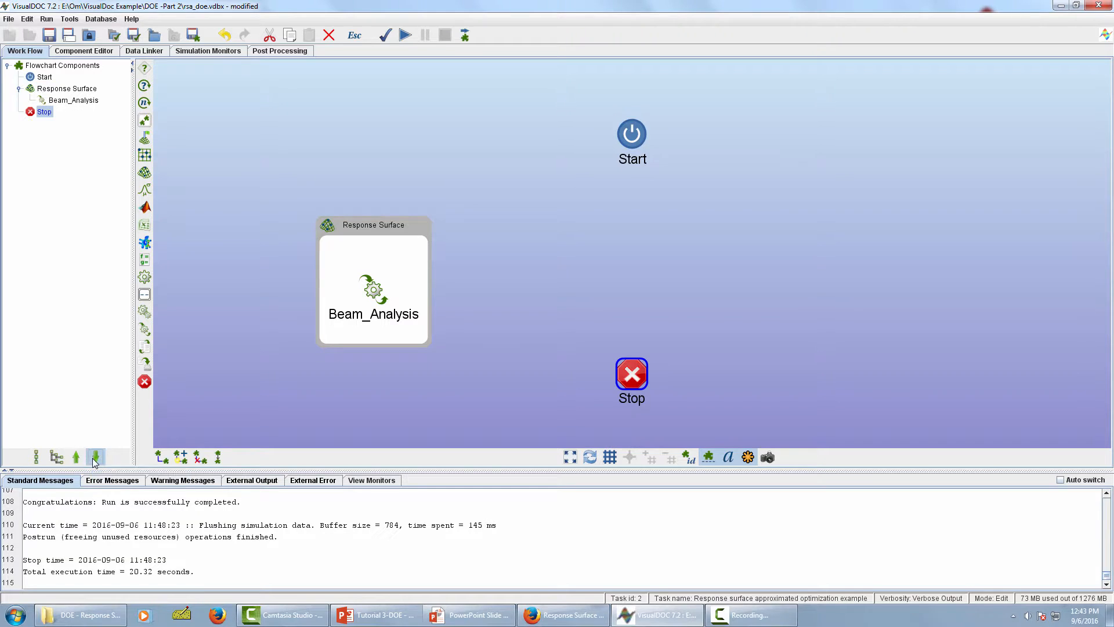
Connect all flowchart components automatically and rearrange the layout using the connections
left_click(74, 66)
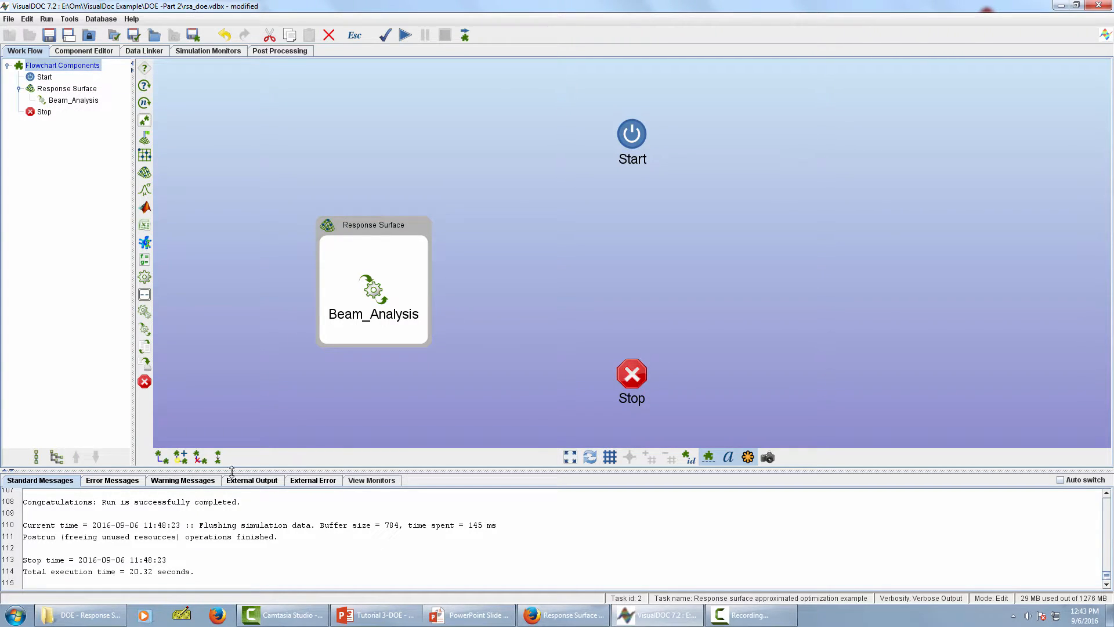
left_click(181, 458)
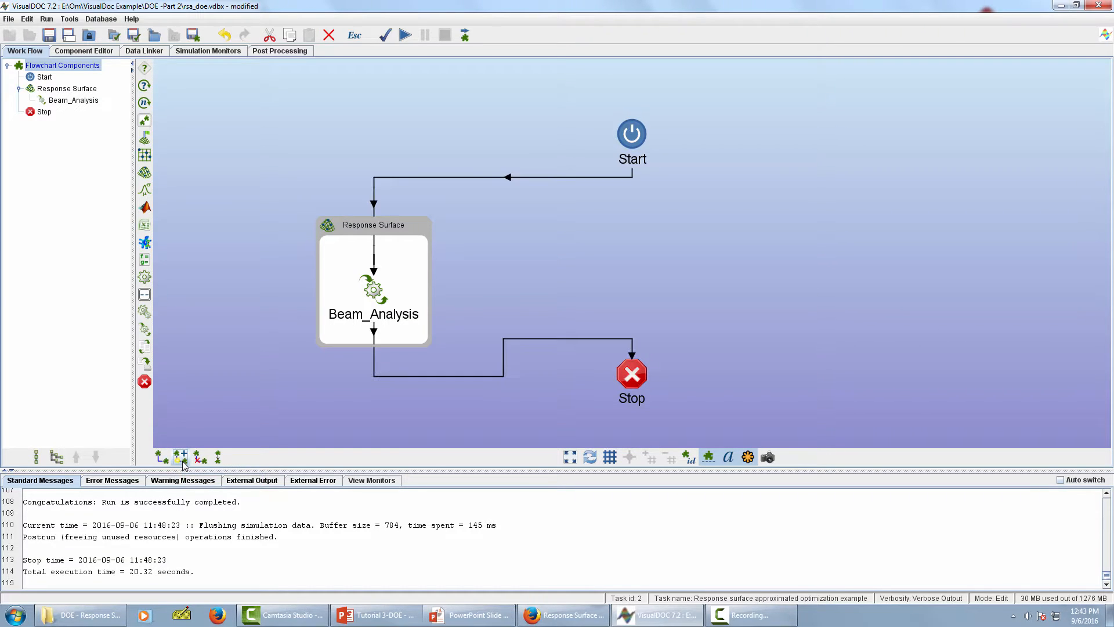
left_click(216, 463)
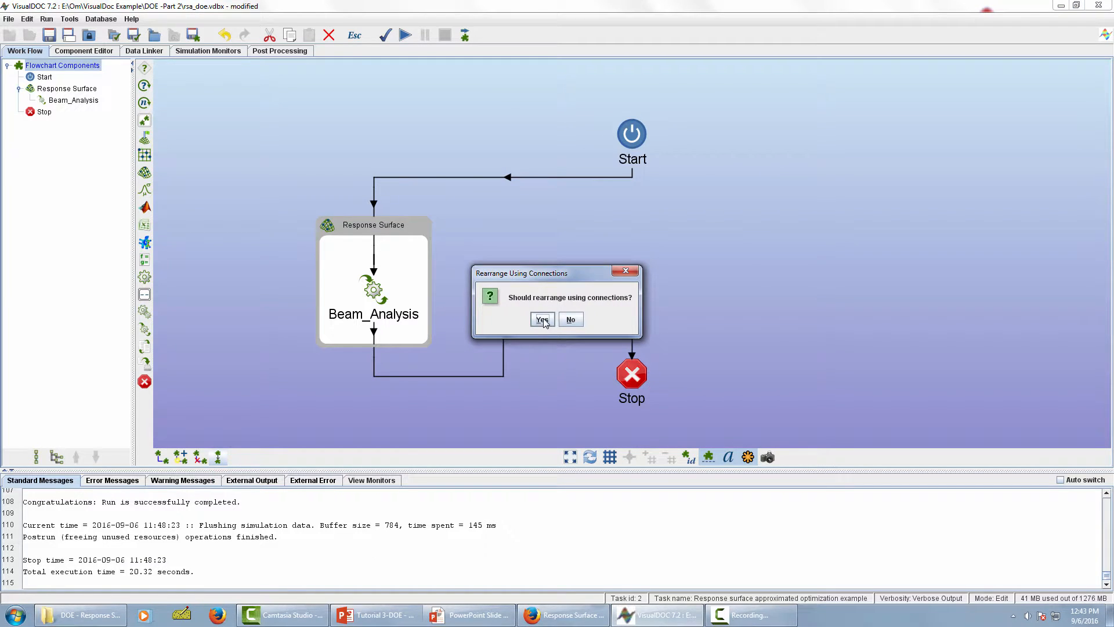
left_click(545, 321)
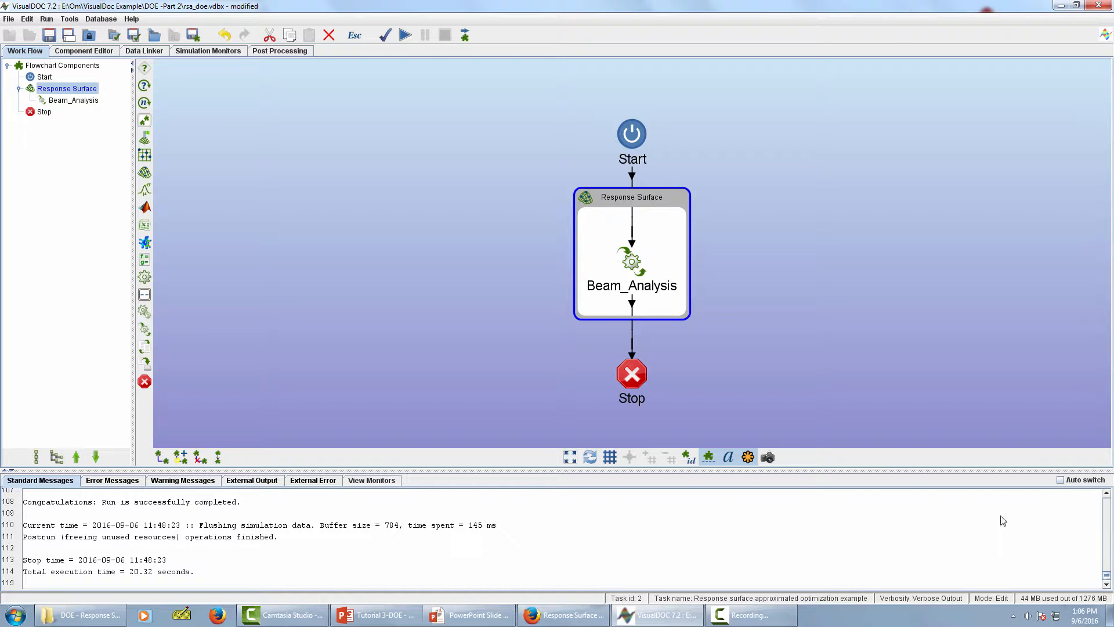
Add the Beam_Analysis inputs and outputs to Response Surface with automatic data links between the two components
left_click(161, 53)
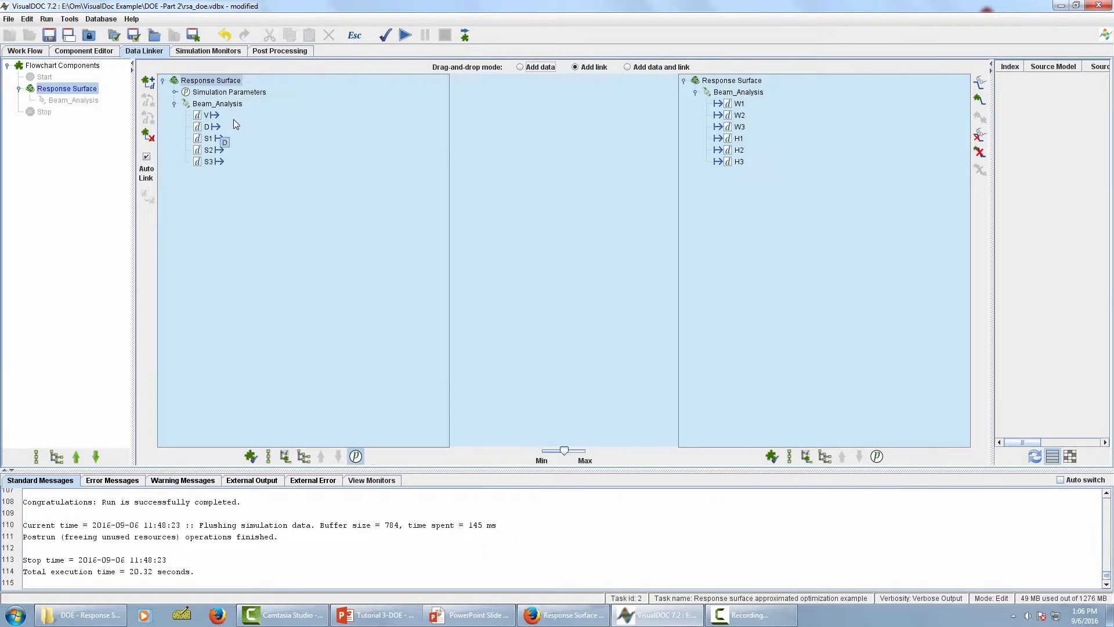
left_click(80, 94)
left_click(232, 87)
left_click(148, 82)
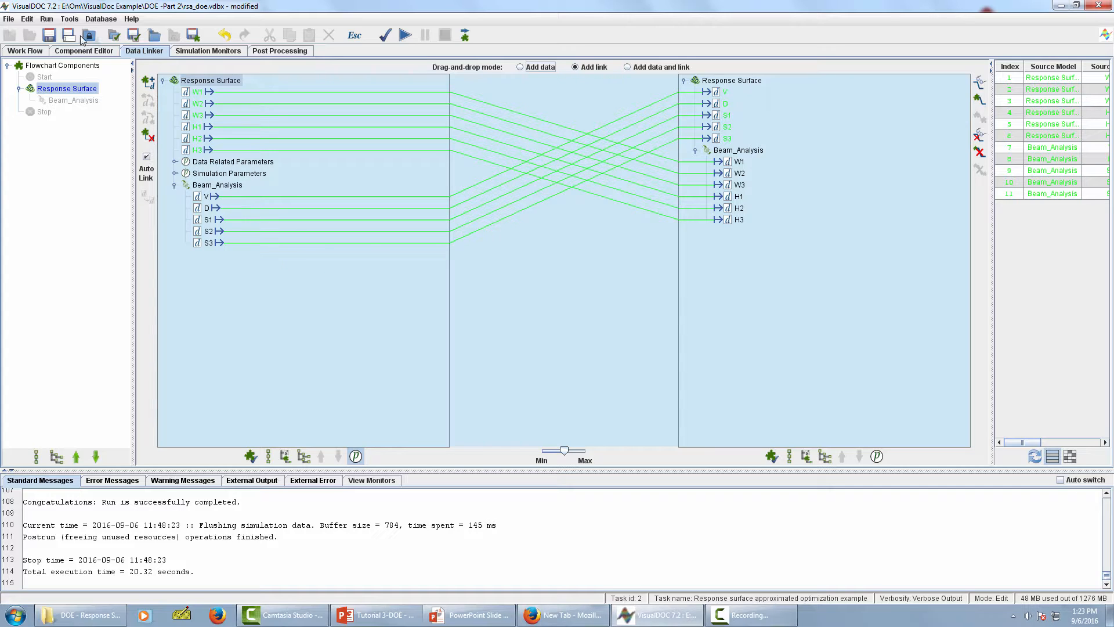
Set the Response Surface lower bounds to 1 for W1, W2 and W3 and to 40 for H1, H2 and H3
left_click(87, 51)
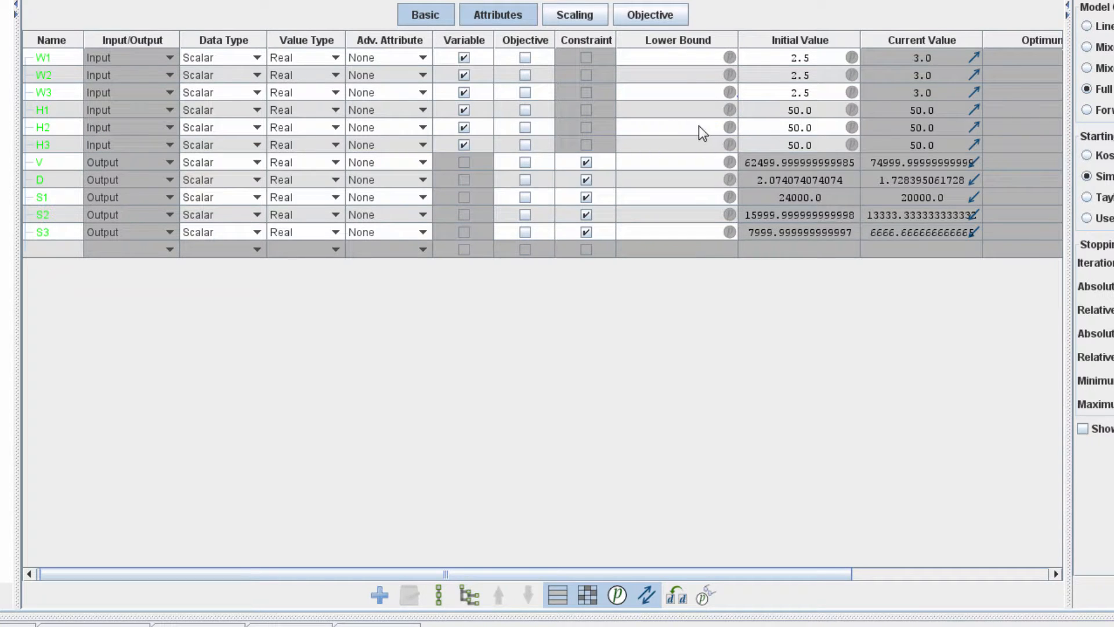
left_click(681, 58)
type("1")
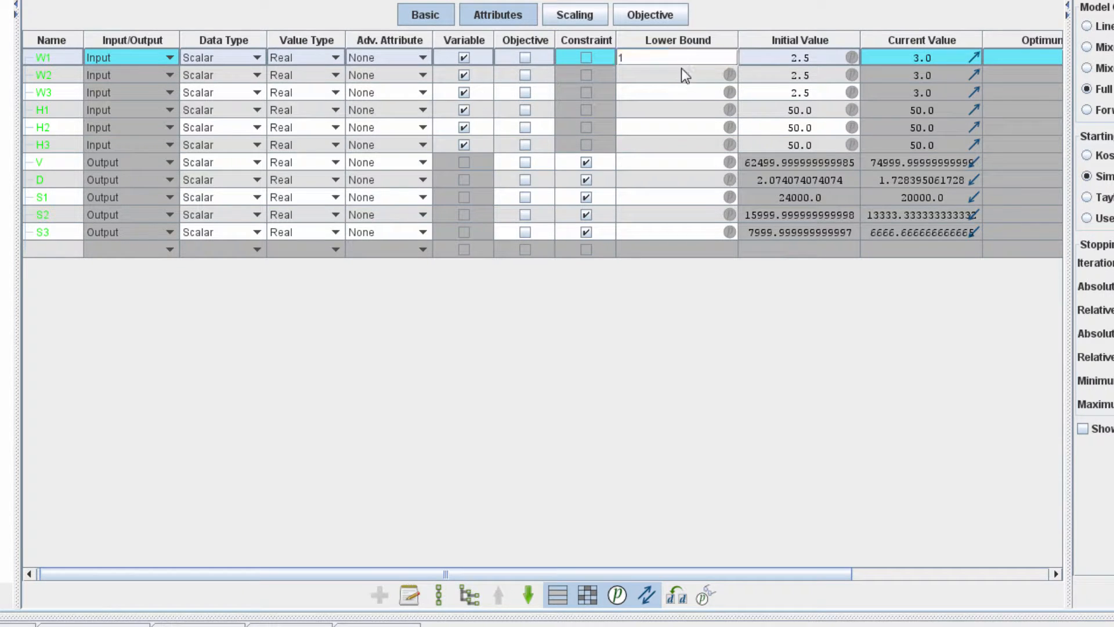
key("Return")
type("1")
key("Return")
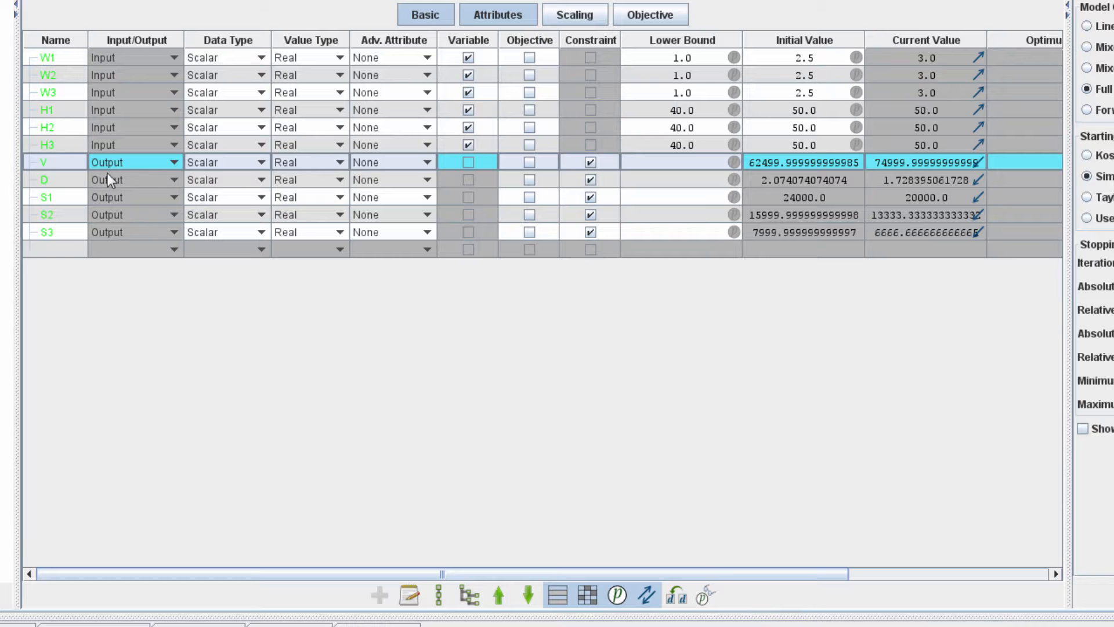
Define output V as an objective instead of a constraint and check the variables' bounds and goal
left_click(529, 163)
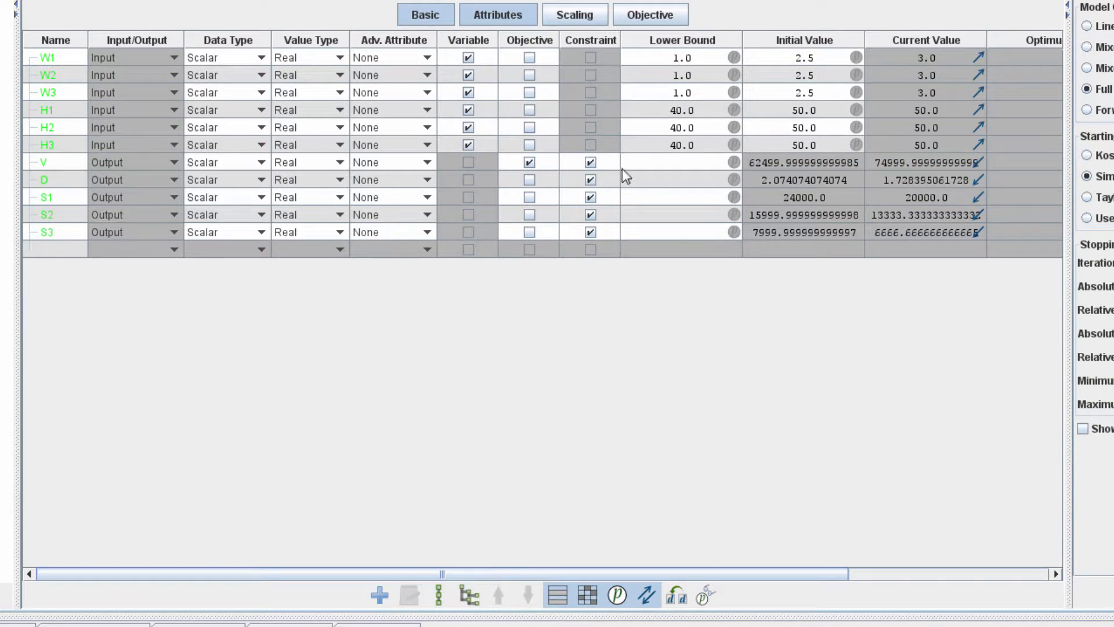
left_click(591, 163)
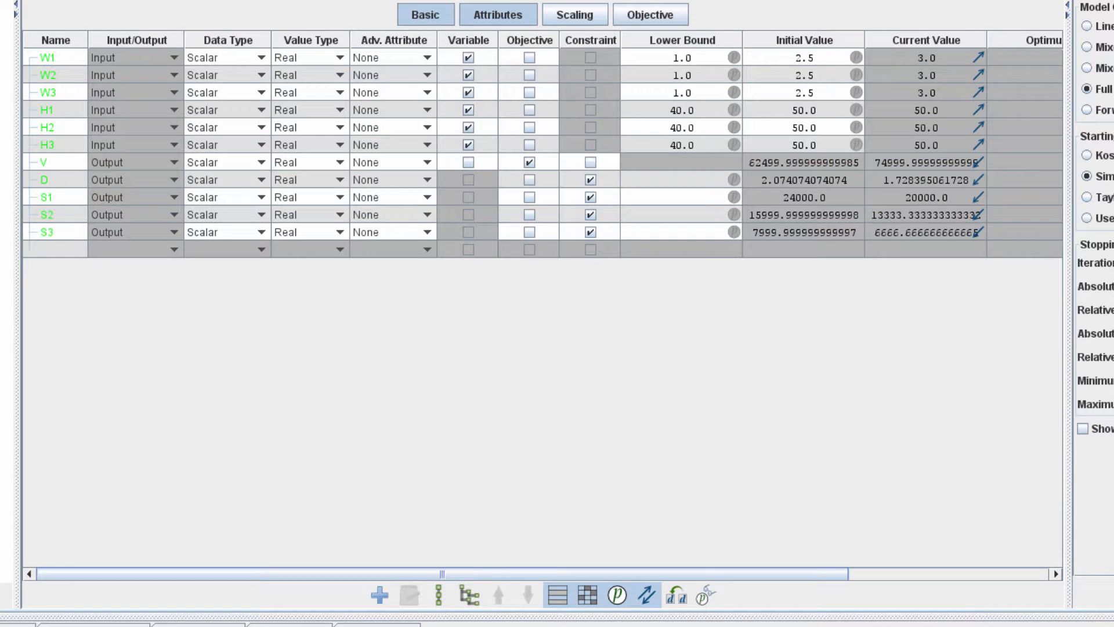
left_click_drag(816, 574, 1043, 548)
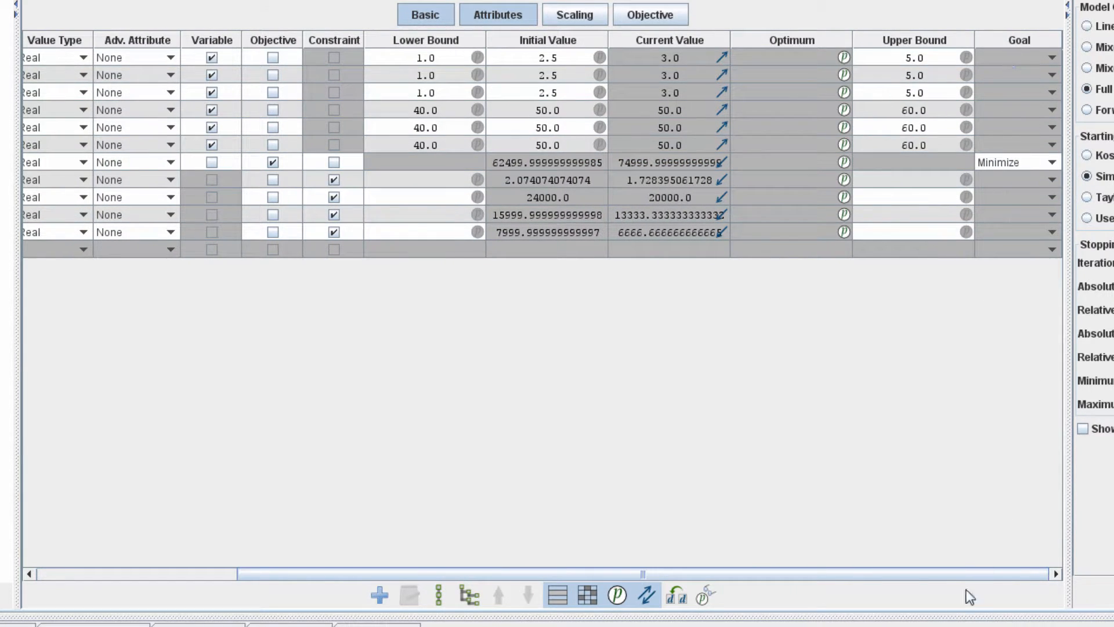
left_click_drag(955, 569, 666, 566)
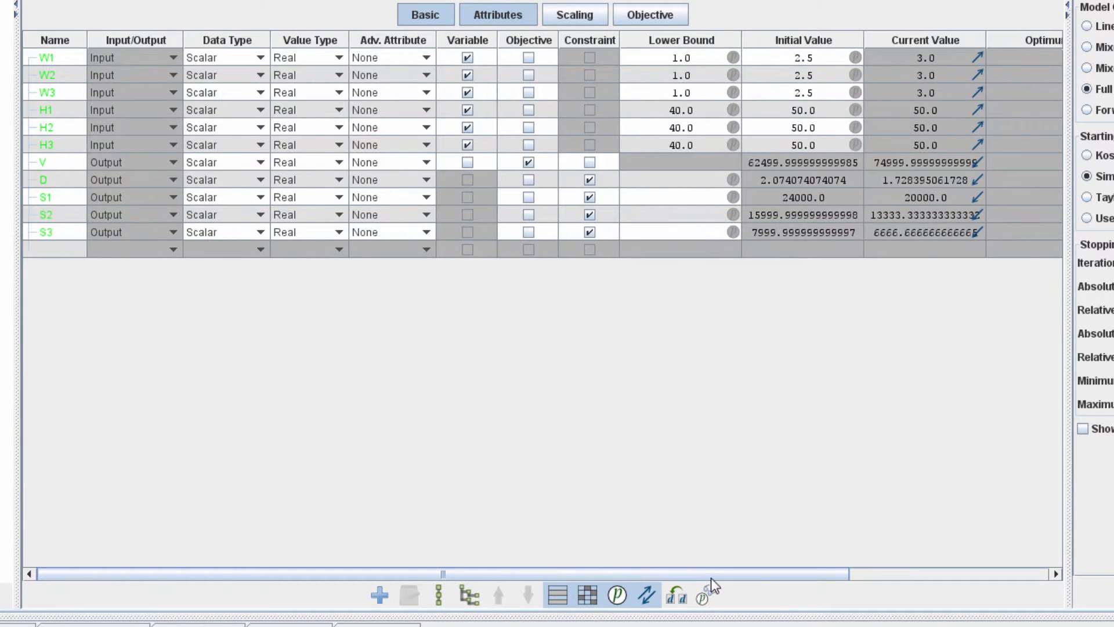
Set the upper bound of D to 2 and constrain S1, S2 and S3 between -20000 and 20000
left_click_drag(711, 574, 973, 367)
left_click(906, 179)
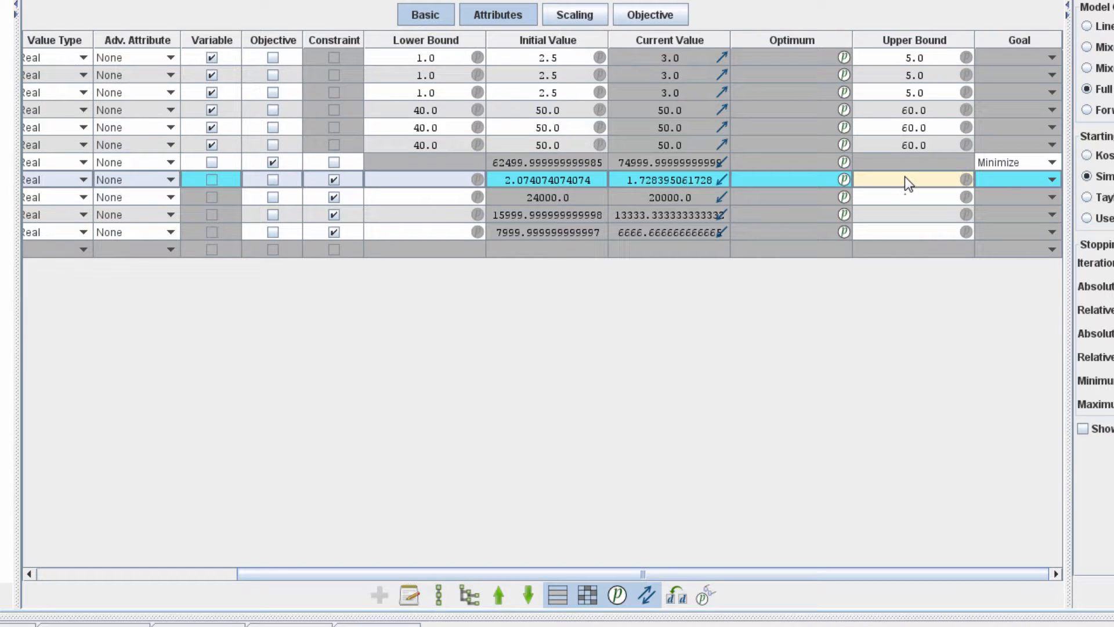
type("2")
key("Return")
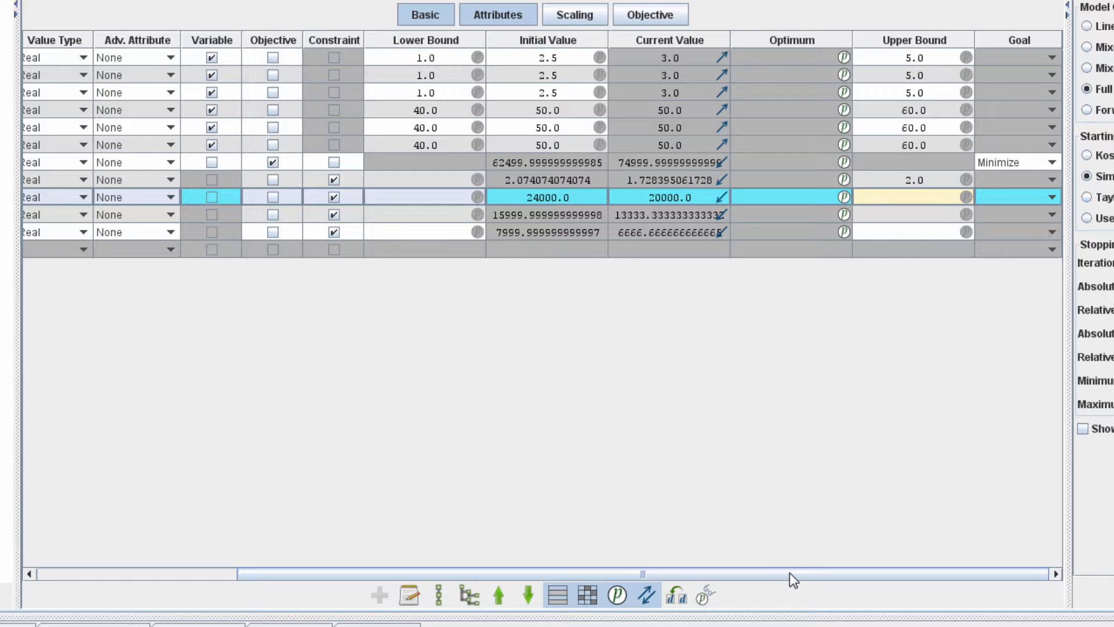
left_click_drag(789, 573, 663, 573)
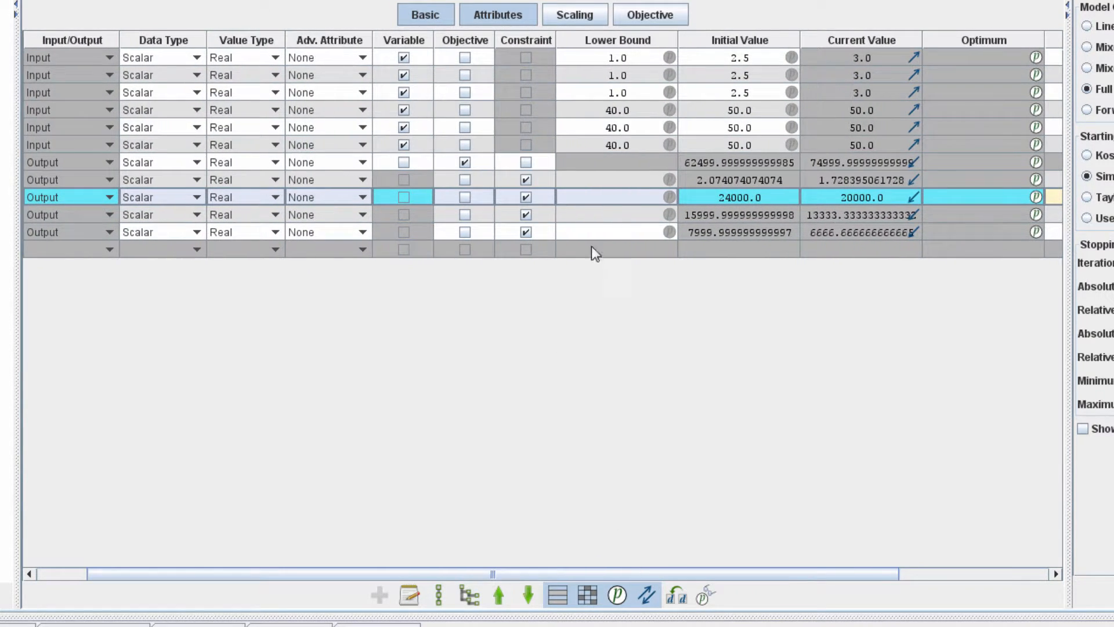
left_click(594, 197)
type("-2000")
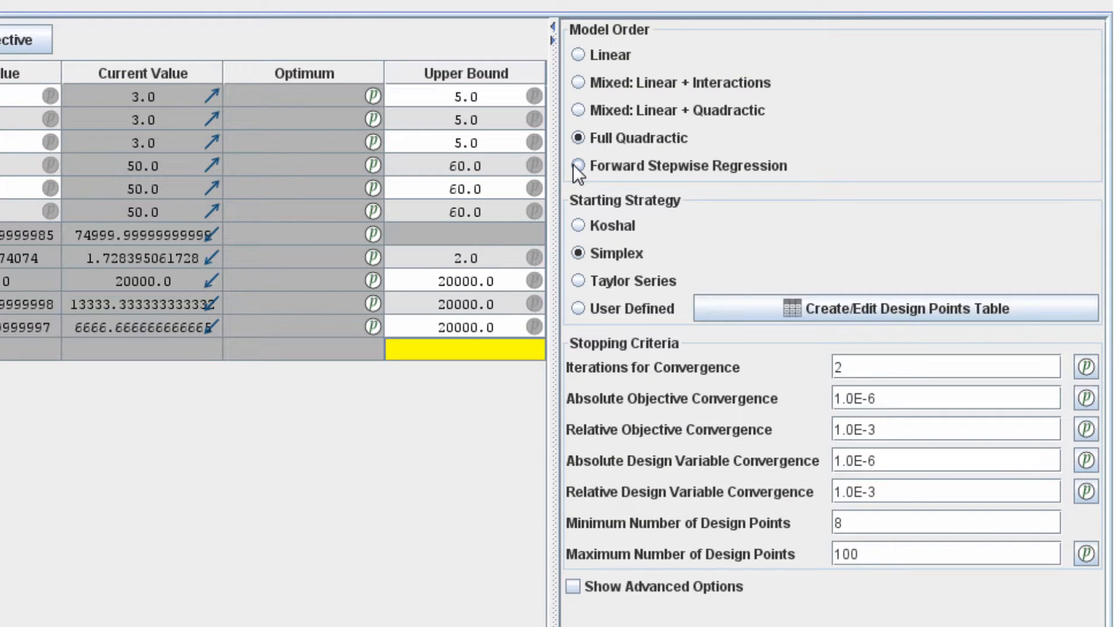
Choose Forward Stepwise Regression as model order and User Defined as starting strategy, and open the design points table
left_click(579, 165)
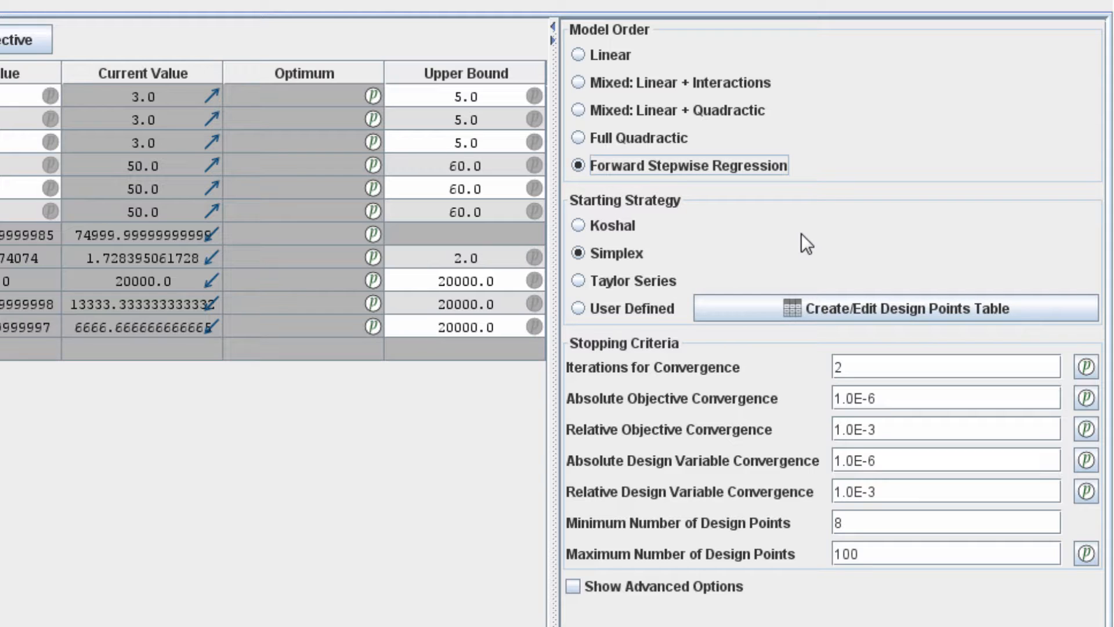
left_click(578, 309)
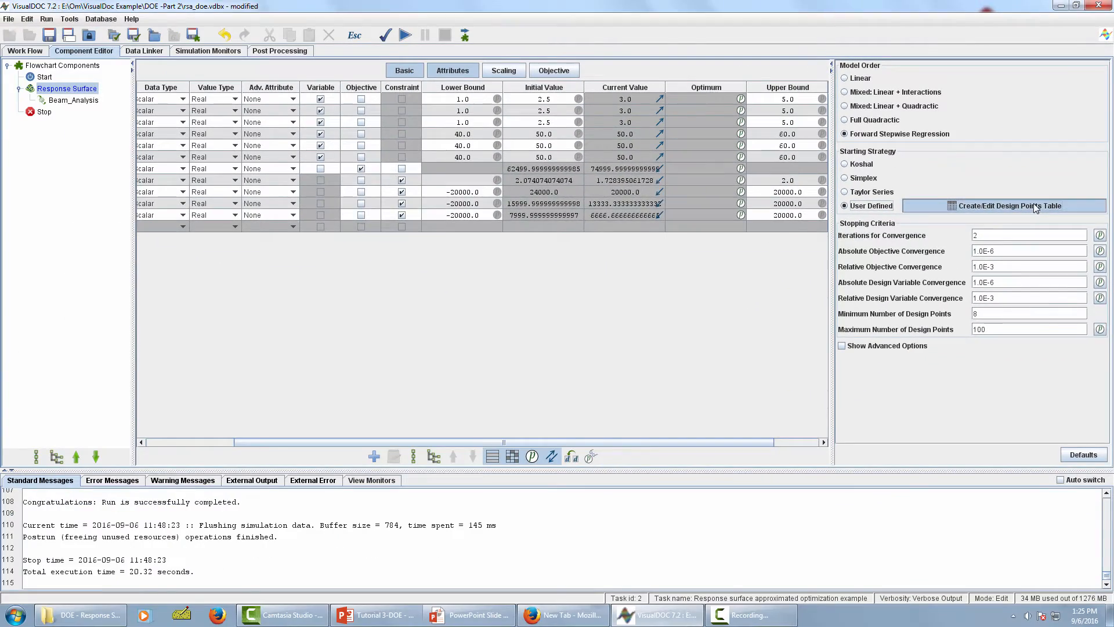
left_click(960, 311)
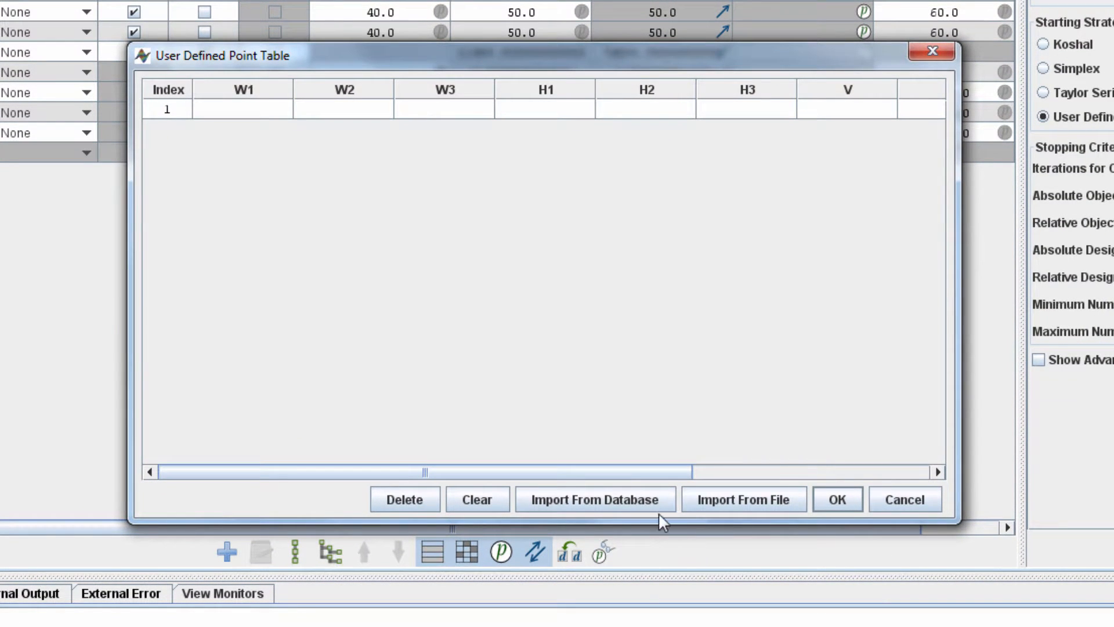
Start a database import of design points from a different task, using "Response surface approximated optimization example" as the source
left_click(611, 499)
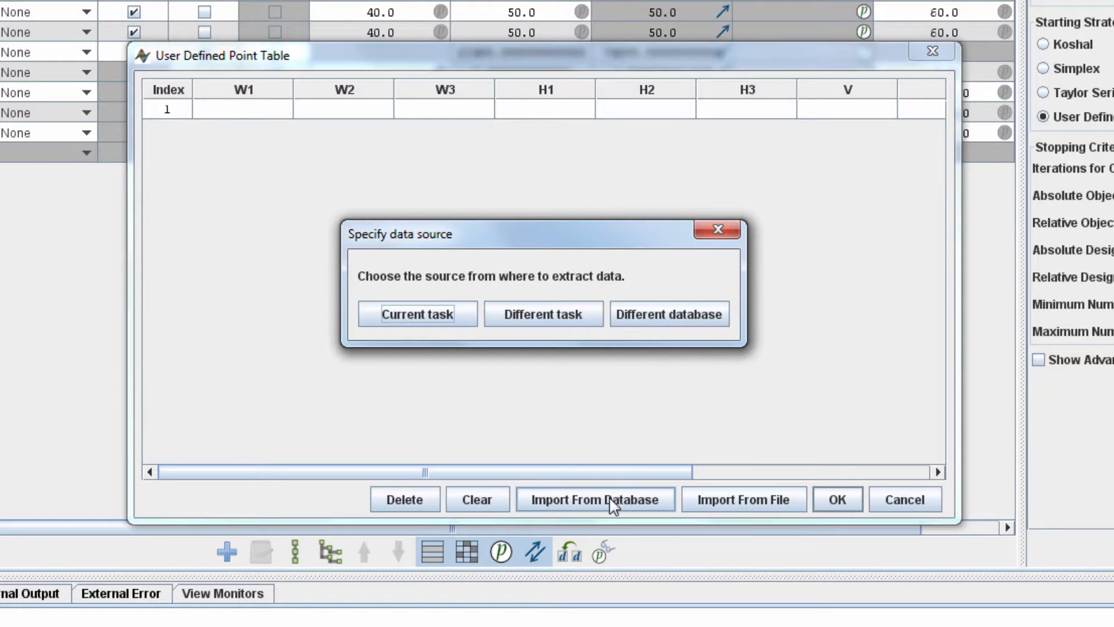
left_click(548, 320)
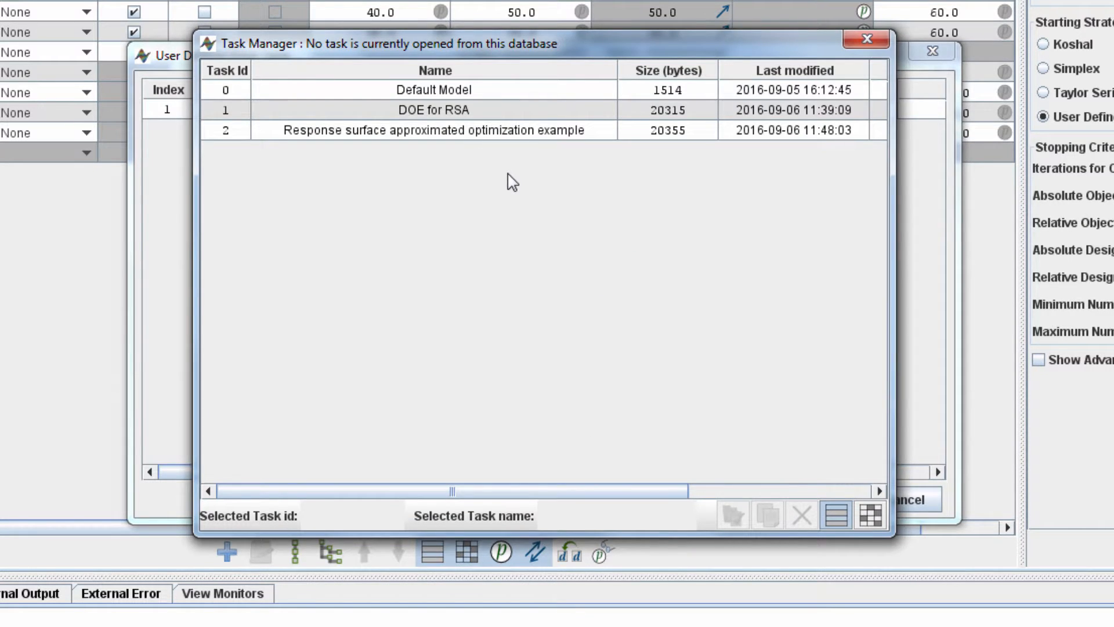
left_click(502, 139)
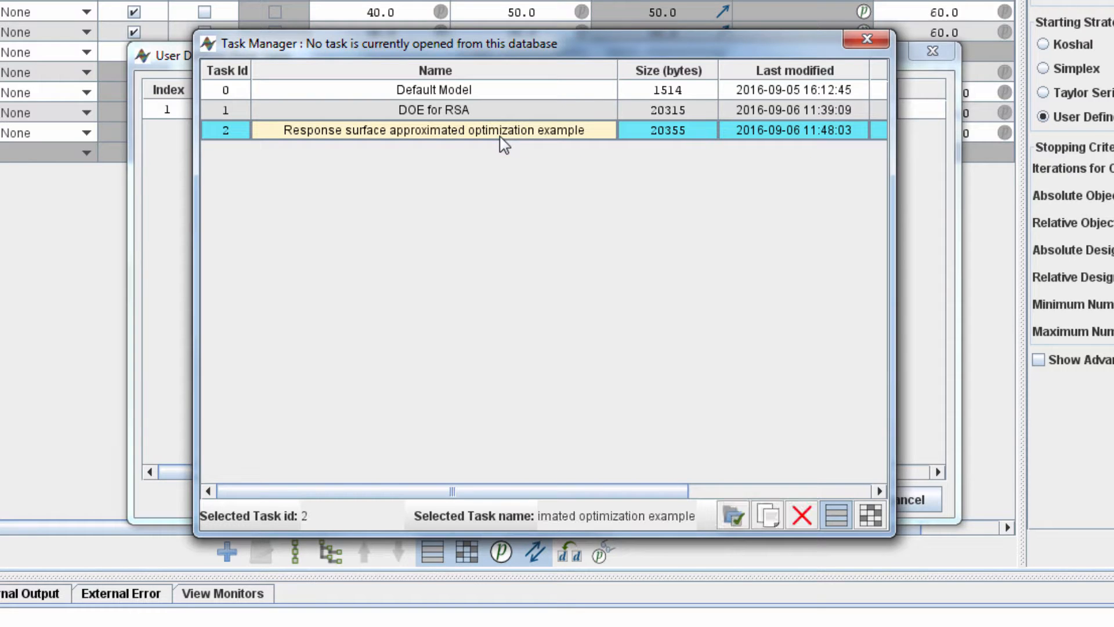
left_click(731, 514)
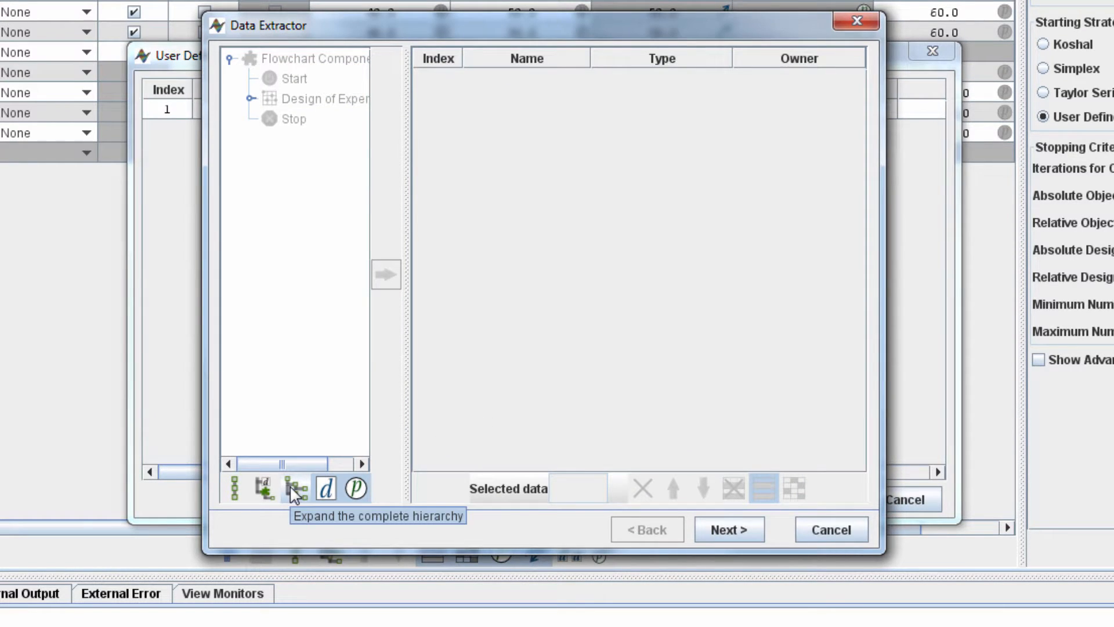
Expand the source task's complete hierarchy and add the Design of Experiments inputs W1, W2, W3, H1, H2 and H3 to the extraction list
left_click(293, 488)
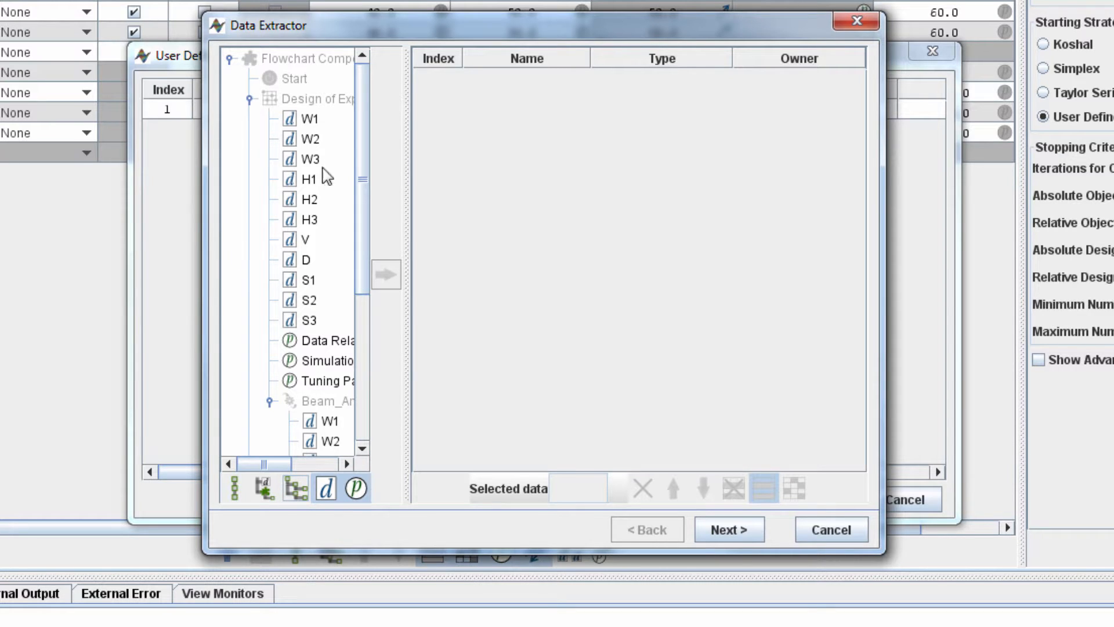
left_click(309, 119)
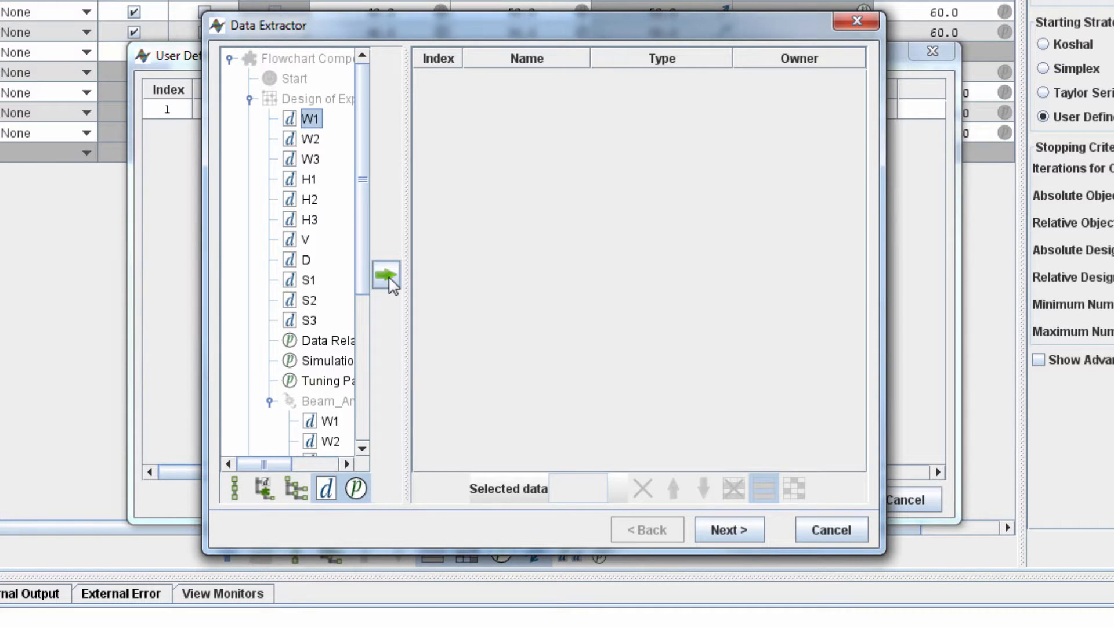
left_click(388, 276)
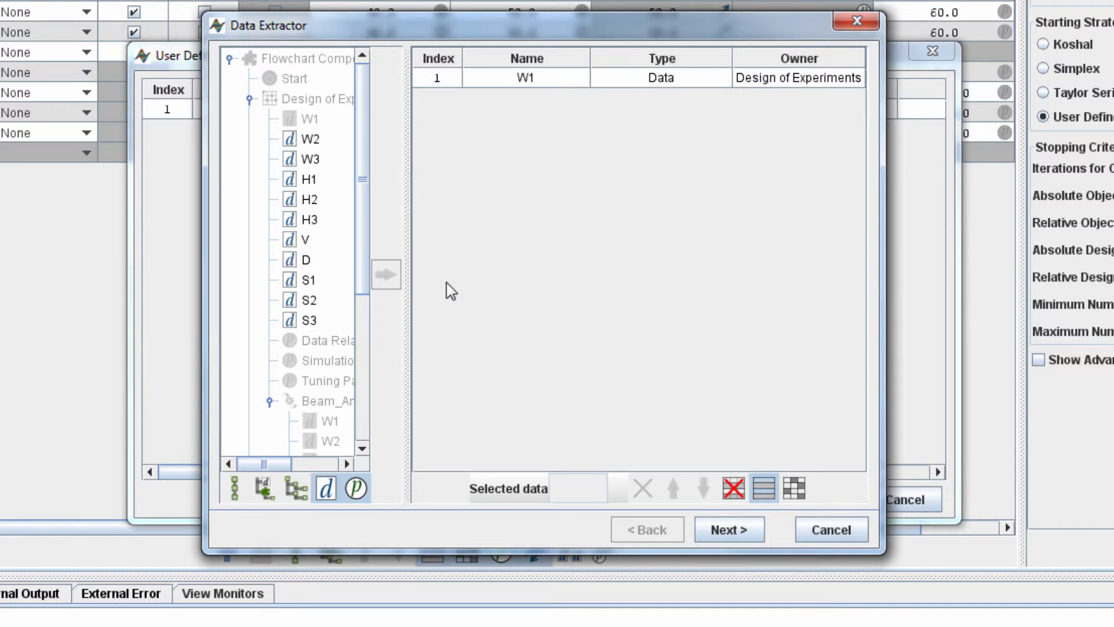
left_click(310, 140)
left_click(388, 275)
left_click(310, 160)
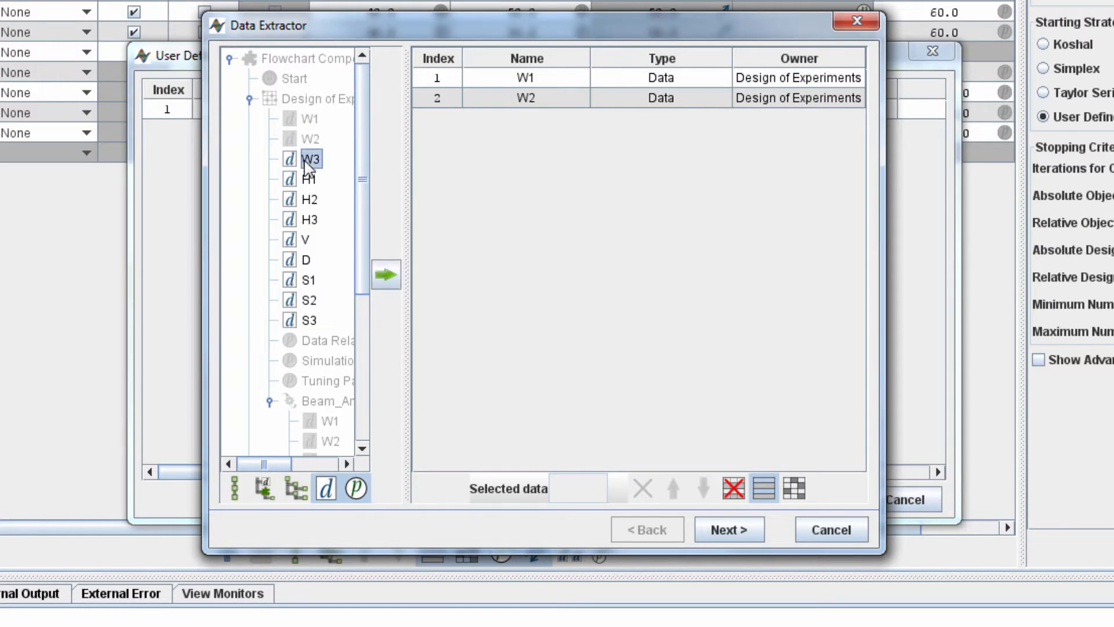
left_click(395, 279)
left_click(309, 179)
left_click(386, 274)
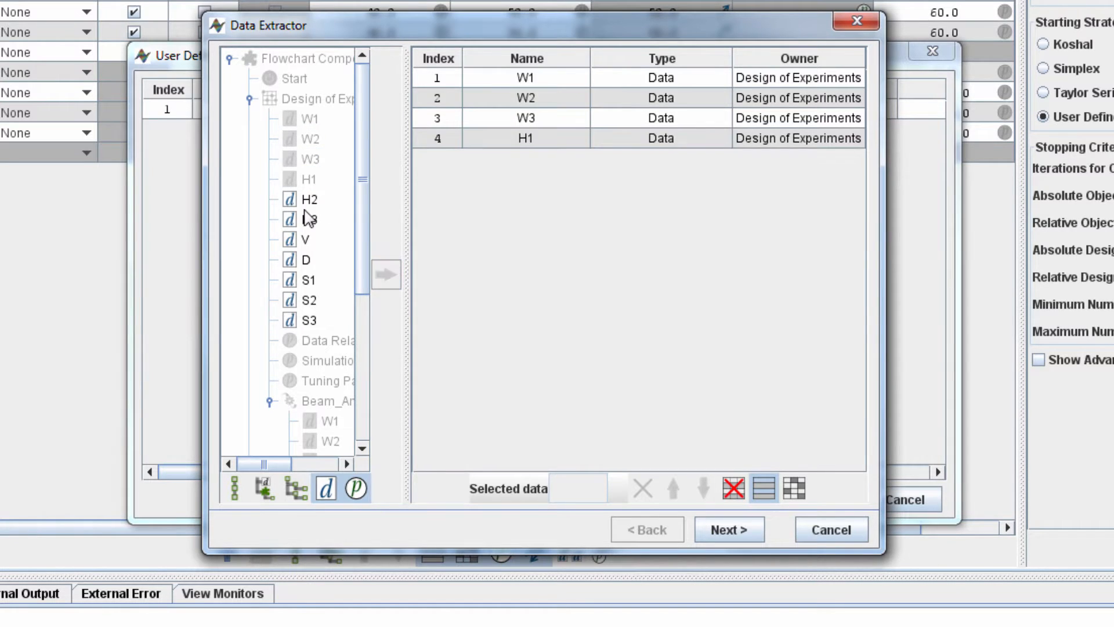
left_click(309, 199)
left_click(386, 275)
left_click(309, 220)
left_click(380, 275)
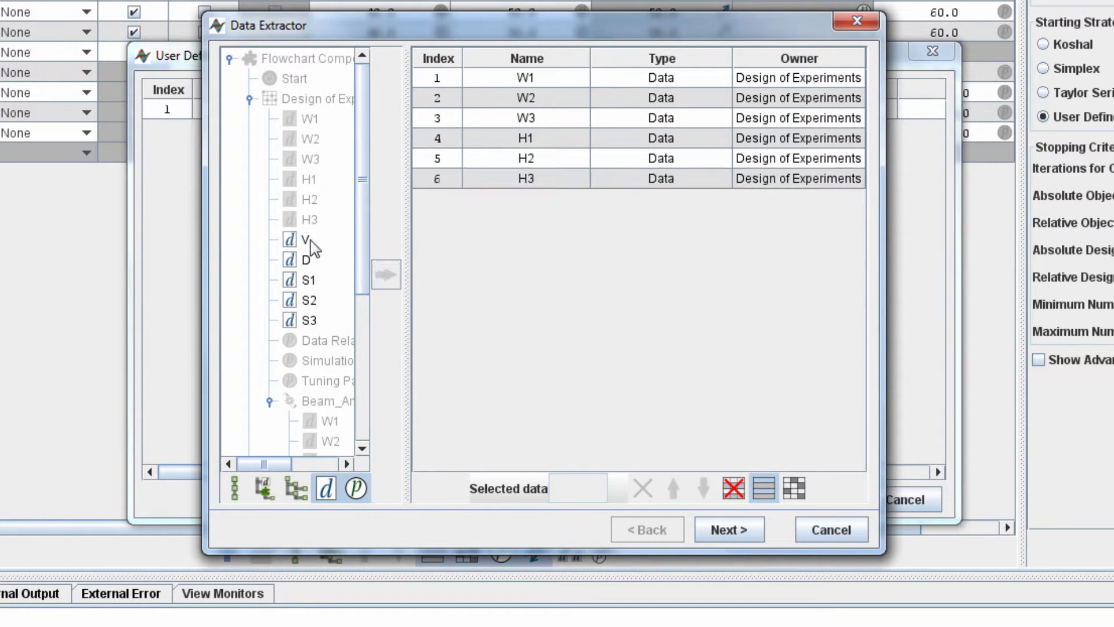
Add the Design of Experiments outputs V, D, S1, S2 and S3 to the extraction list
left_click(306, 239)
left_click(380, 278)
left_click(306, 259)
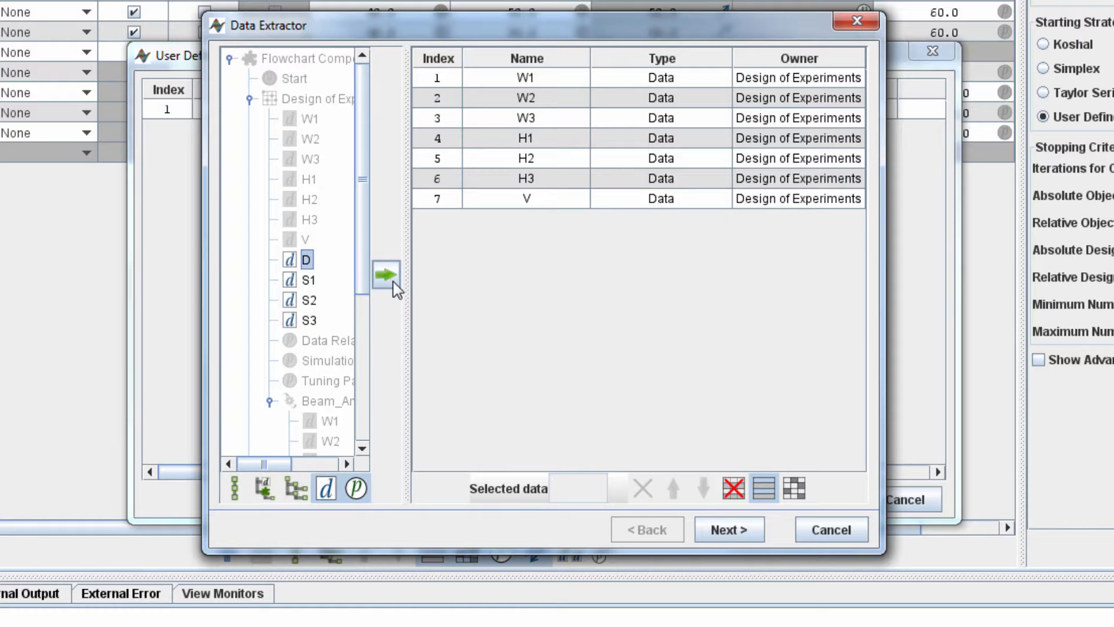
left_click(388, 284)
left_click(295, 284)
left_click(389, 285)
left_click(307, 300)
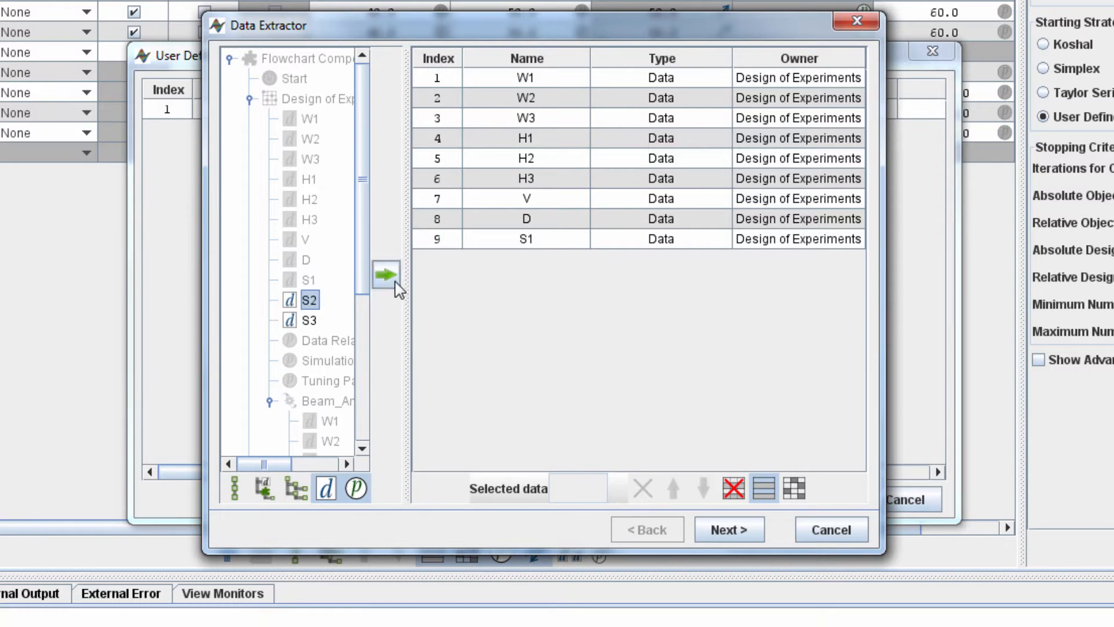
left_click(389, 285)
left_click(306, 321)
left_click(386, 277)
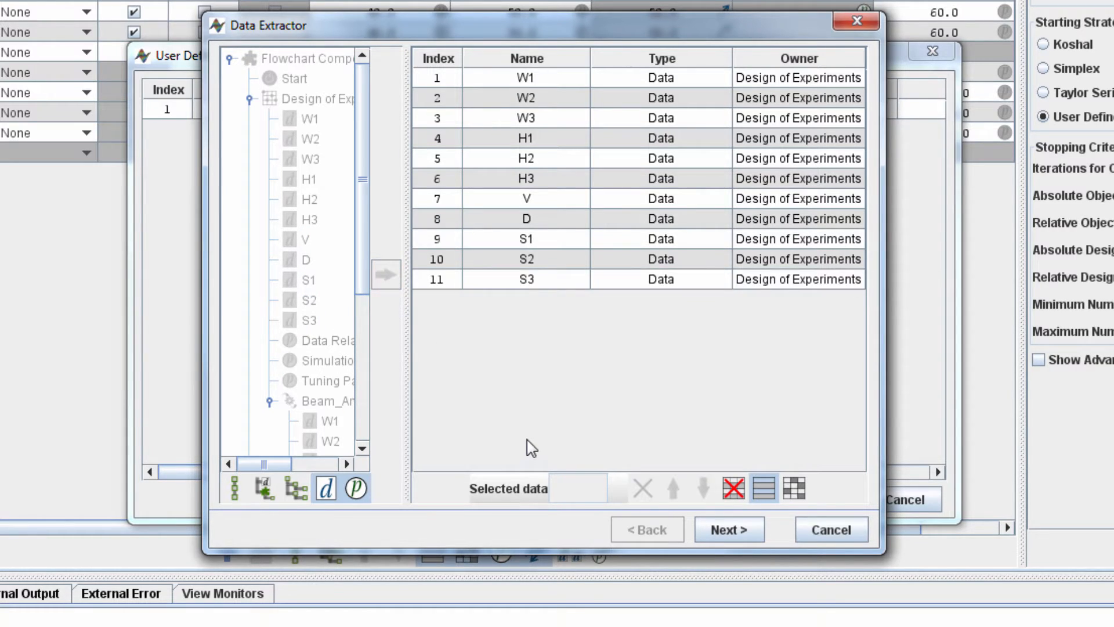
Extract the data of invocation 1, finish the import and accept the user defined point table
left_click(727, 530)
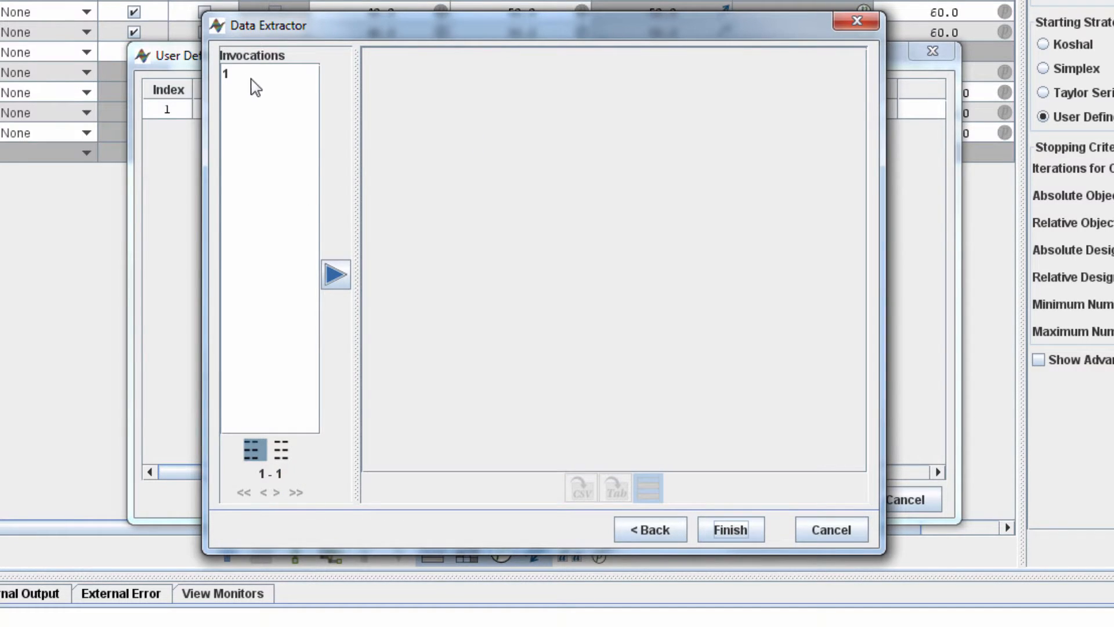
left_click(229, 76)
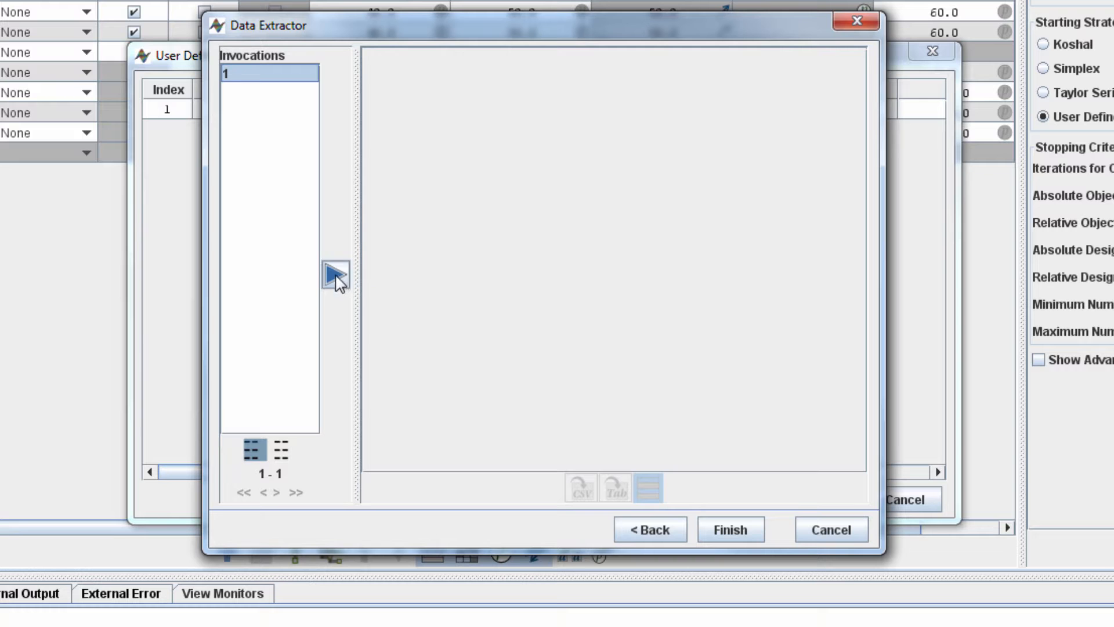
left_click(336, 277)
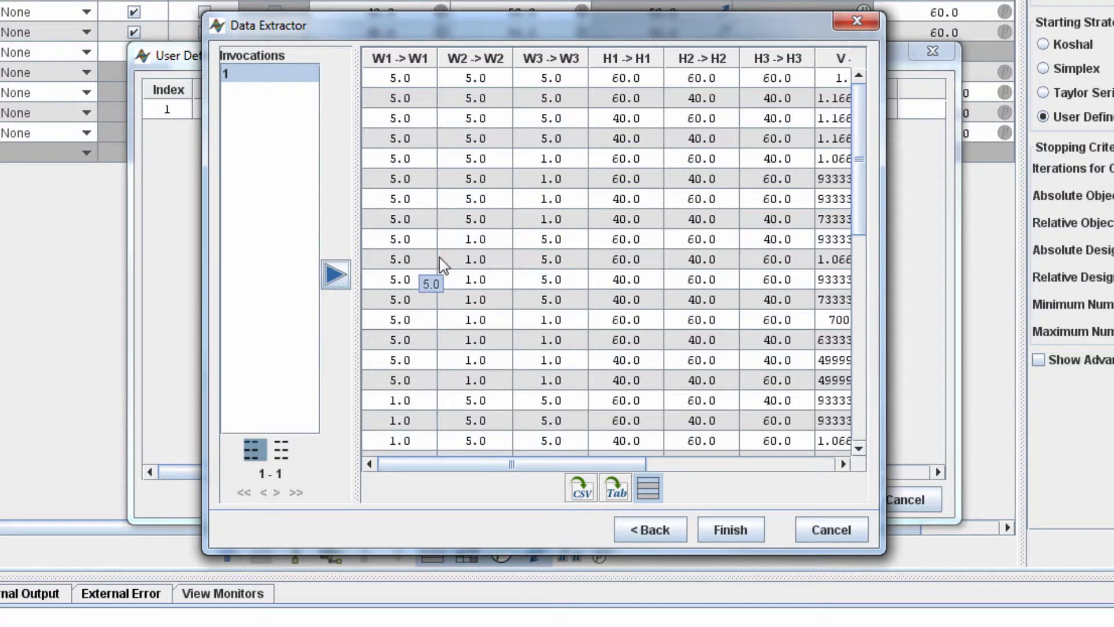
left_click(730, 531)
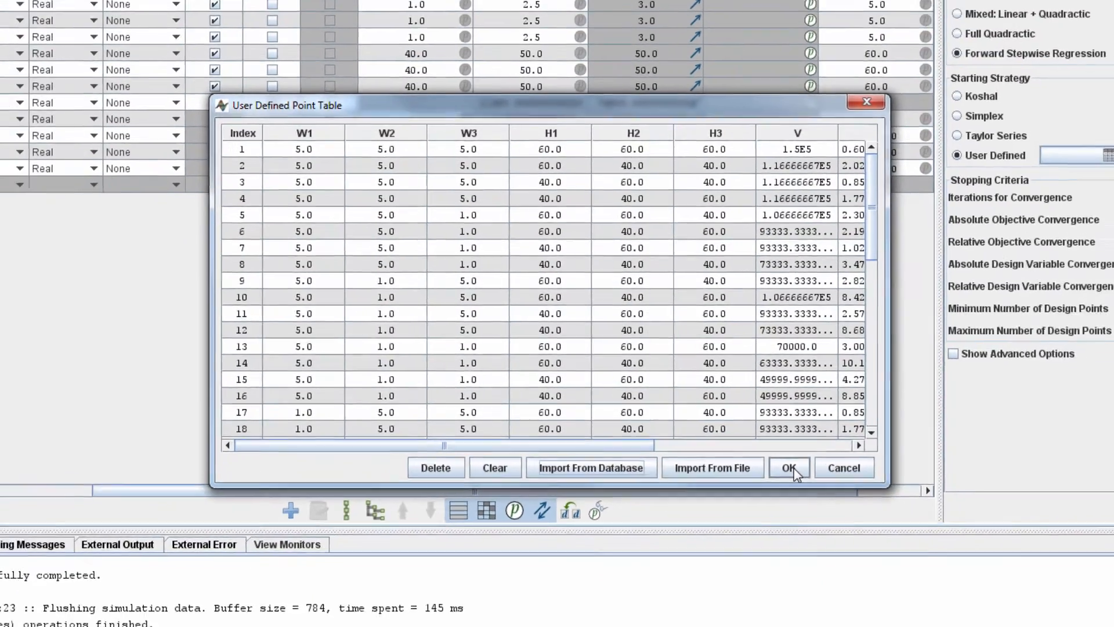
left_click(791, 469)
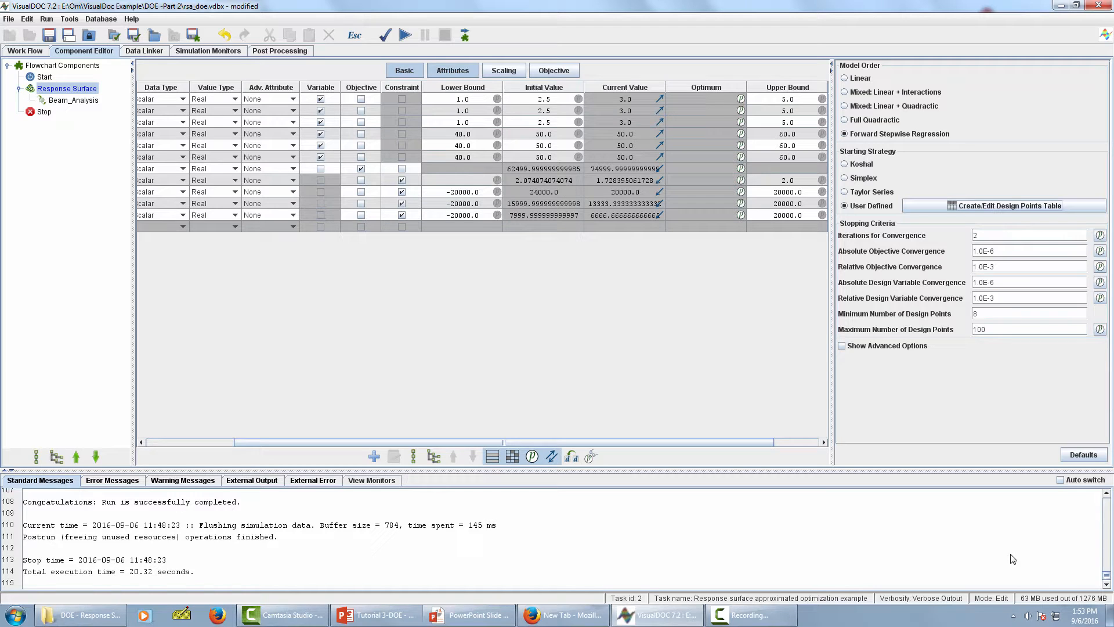
Add two optimization history monitors to the simulation and expand the complete hierarchies of the flowchart components and the monitor list
left_click(210, 52)
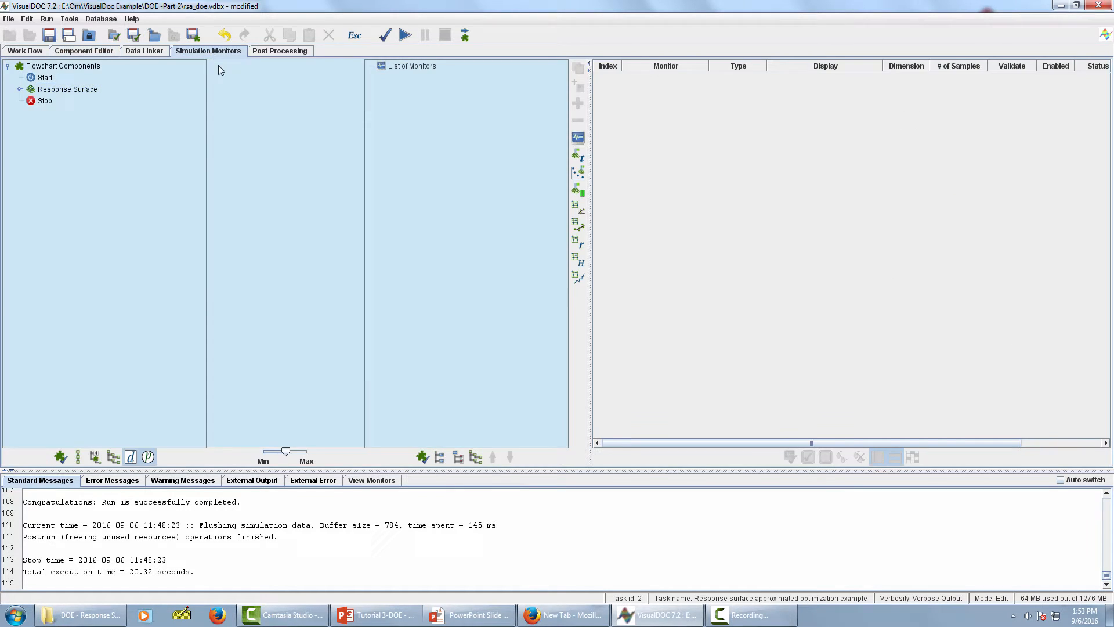
left_click(579, 157)
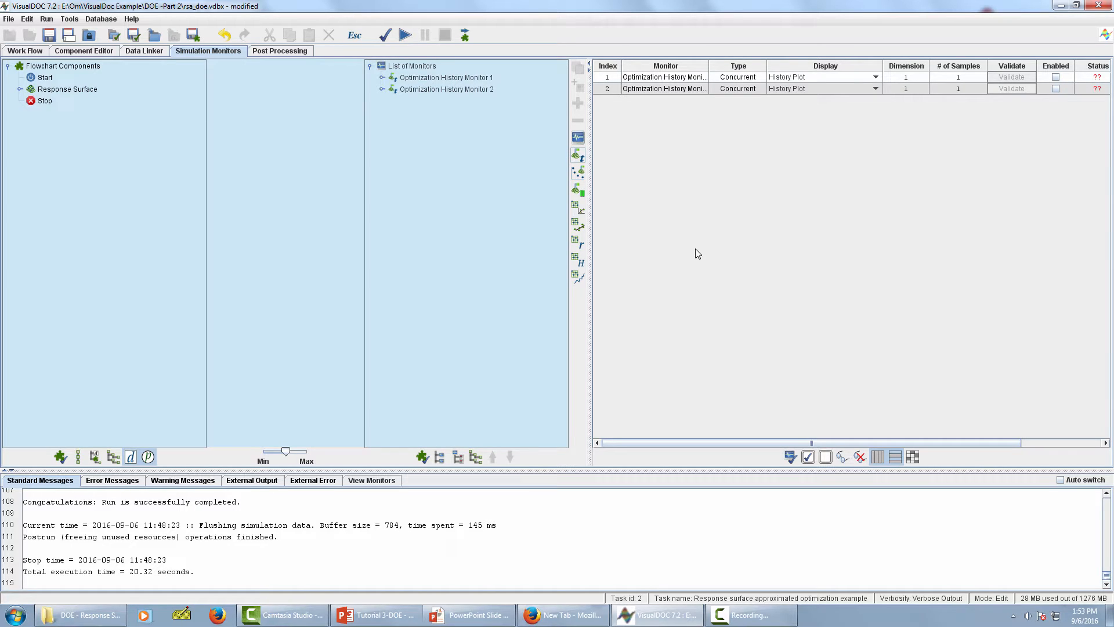
left_click(114, 457)
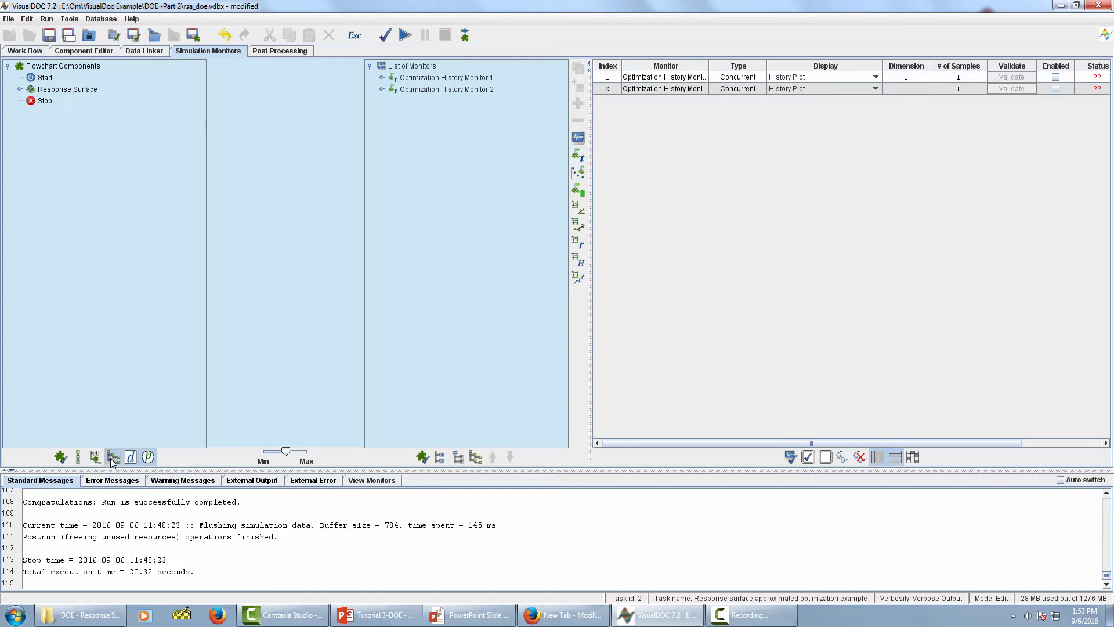
left_click(476, 457)
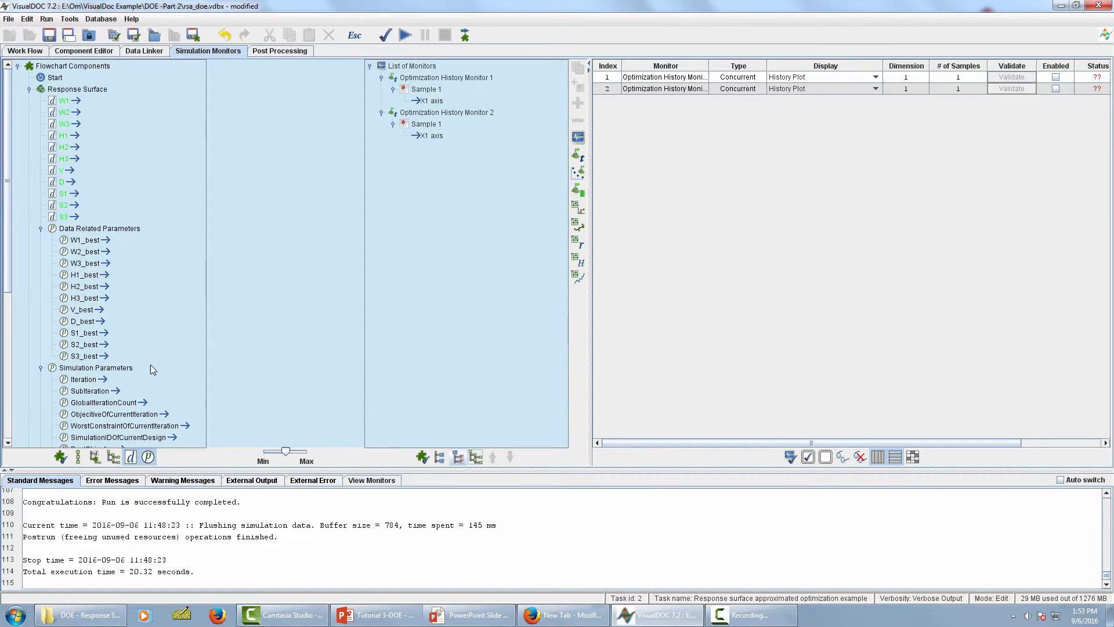
Link BestObjective to the X1 axis of monitor 1 and WorstConstraint to that of monitor 2, and enable both monitors
scroll(139, 348, "down", 1)
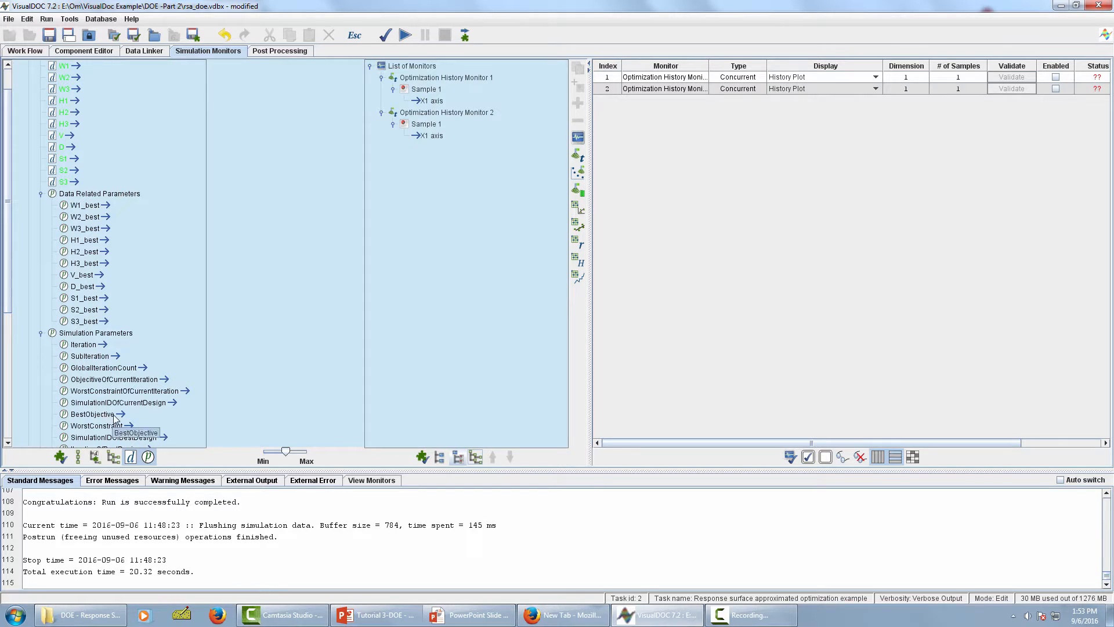
left_click_drag(117, 416, 421, 101)
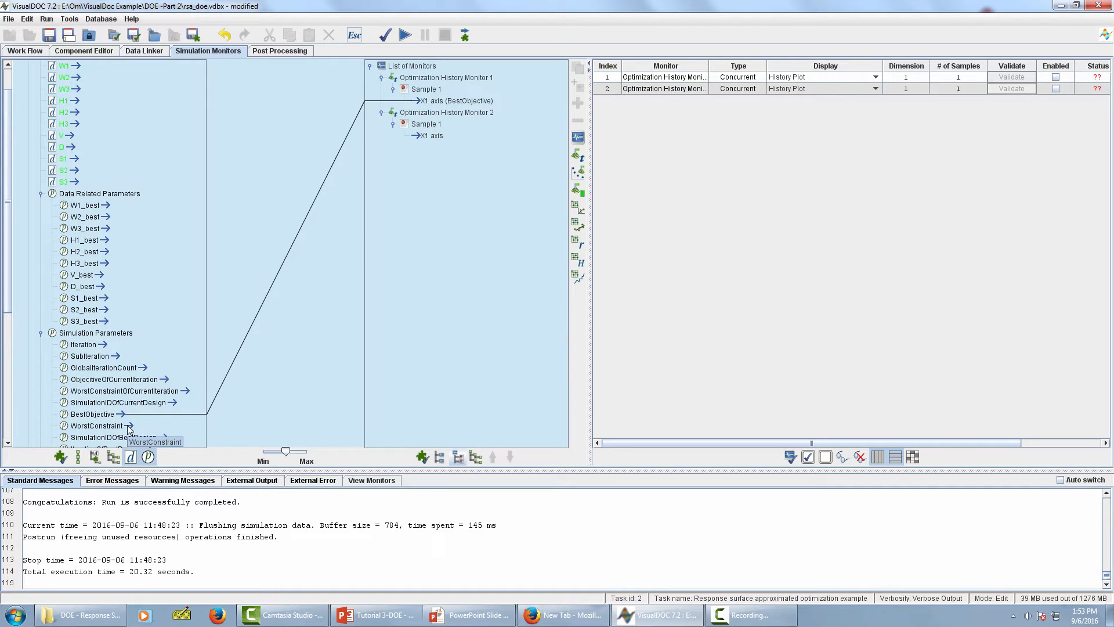
left_click_drag(129, 428, 423, 141)
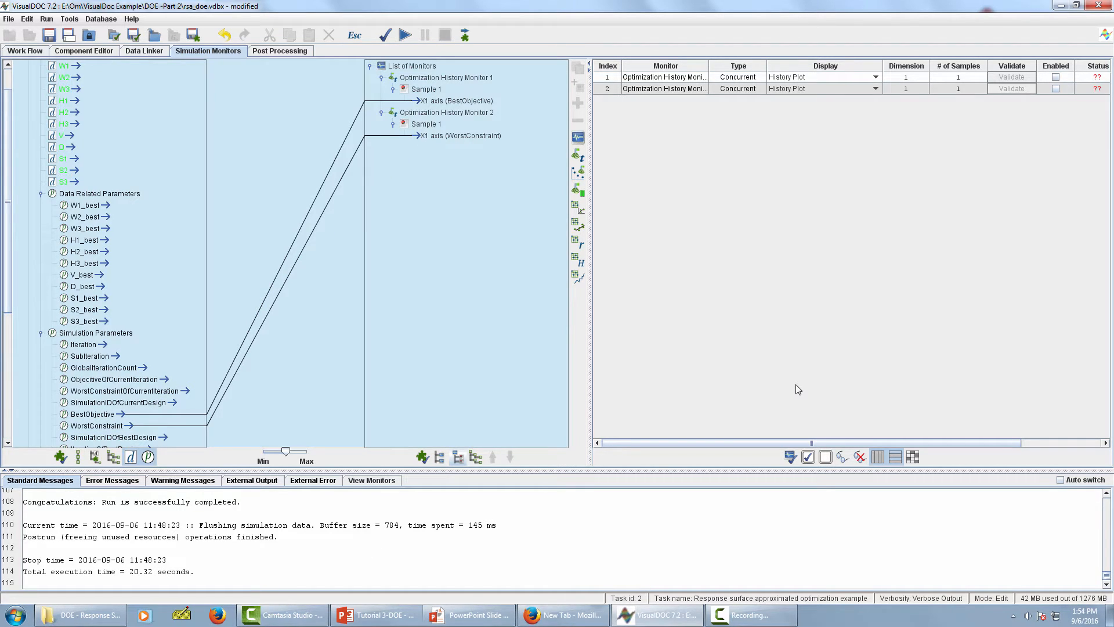
left_click(808, 456)
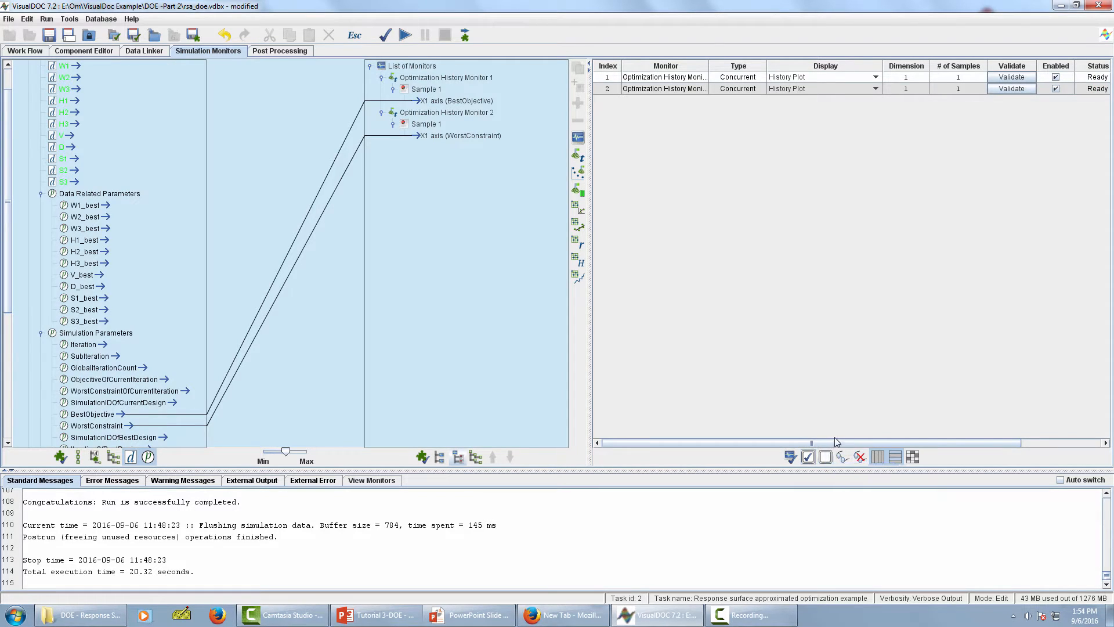
Validate the complete model and run the response surface optimization
left_click(385, 36)
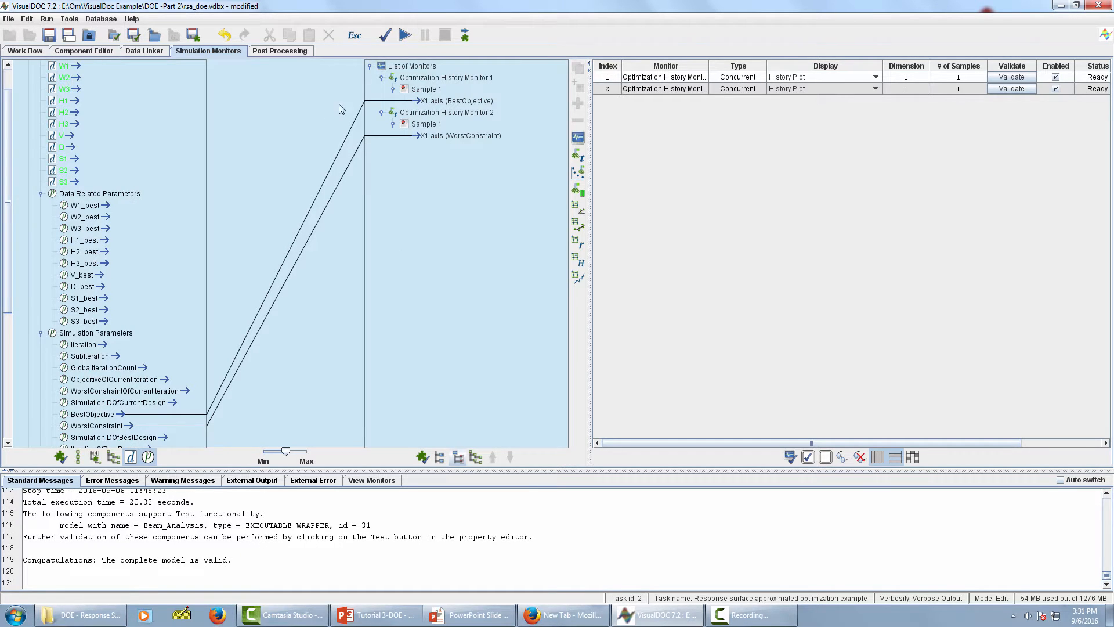
left_click(405, 36)
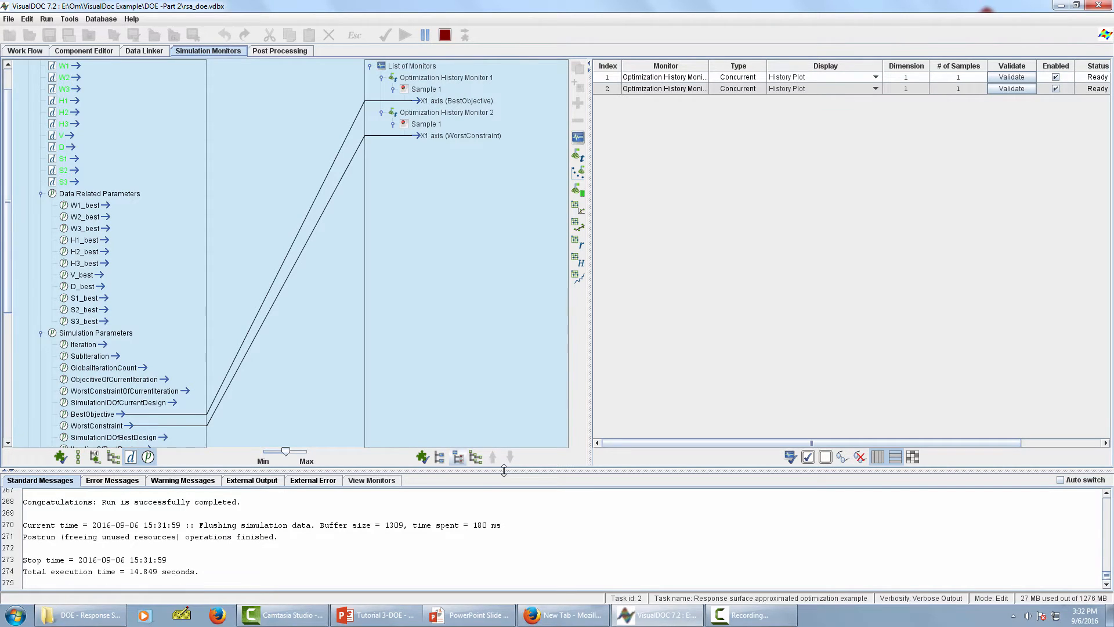
Examine the history plots of both monitors in an enlarged view and the optimum values in the Response Surface component's data table
left_click_drag(503, 470, 504, 448)
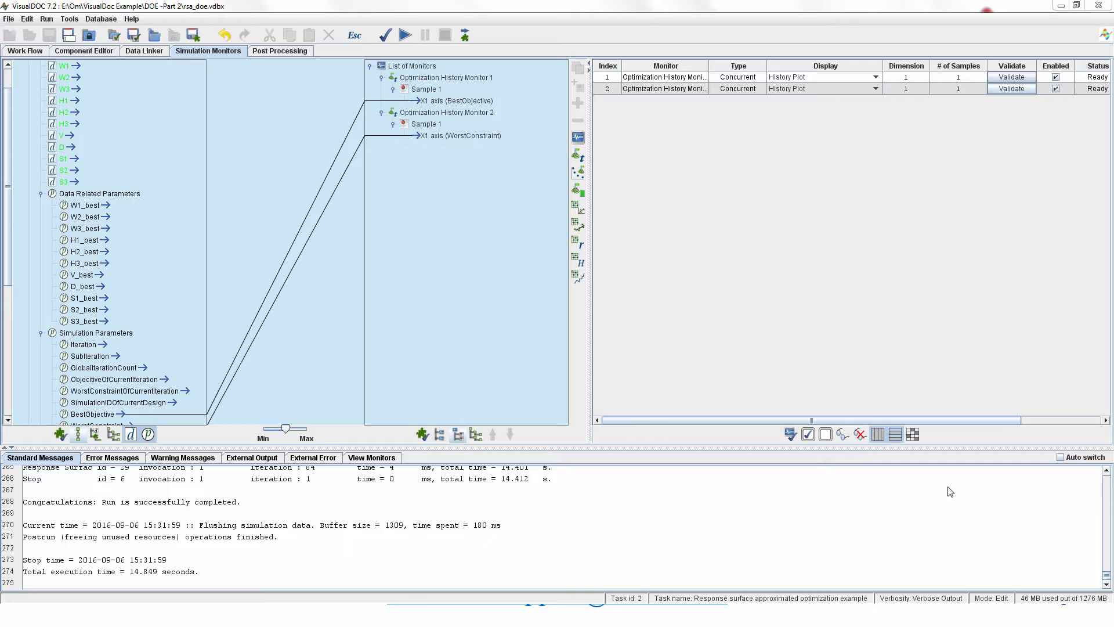
left_click(394, 463)
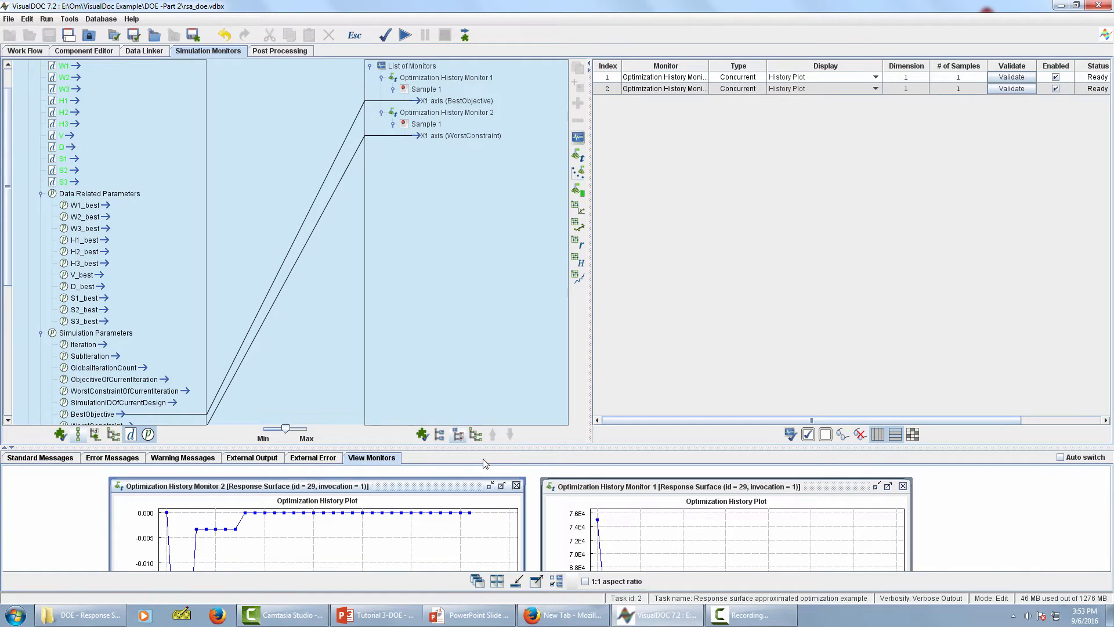
left_click_drag(489, 444, 505, 249)
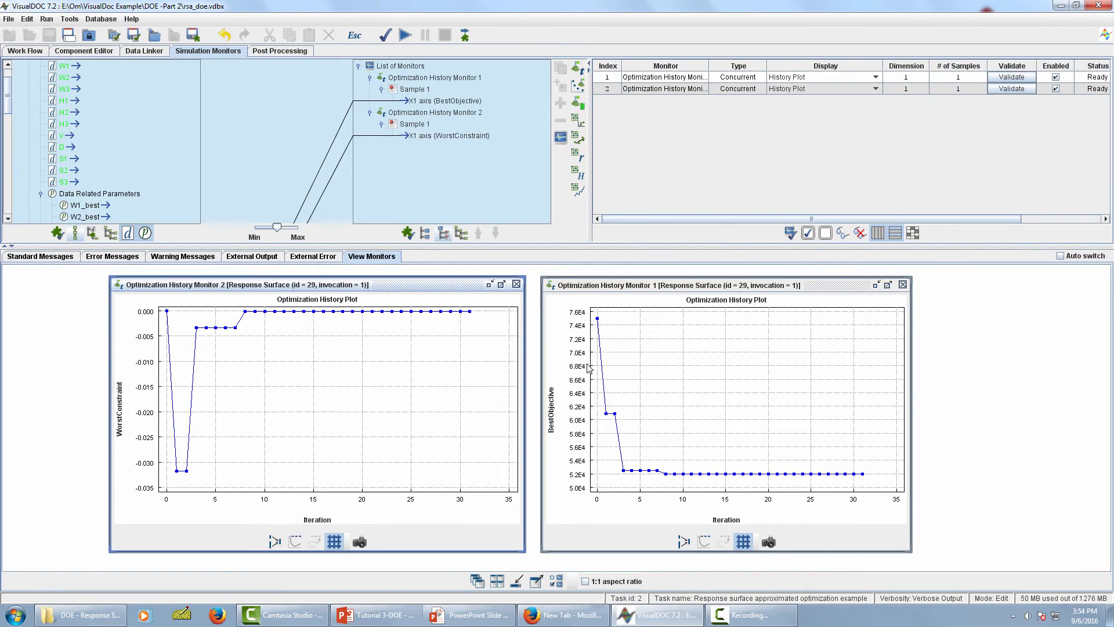
left_click(84, 51)
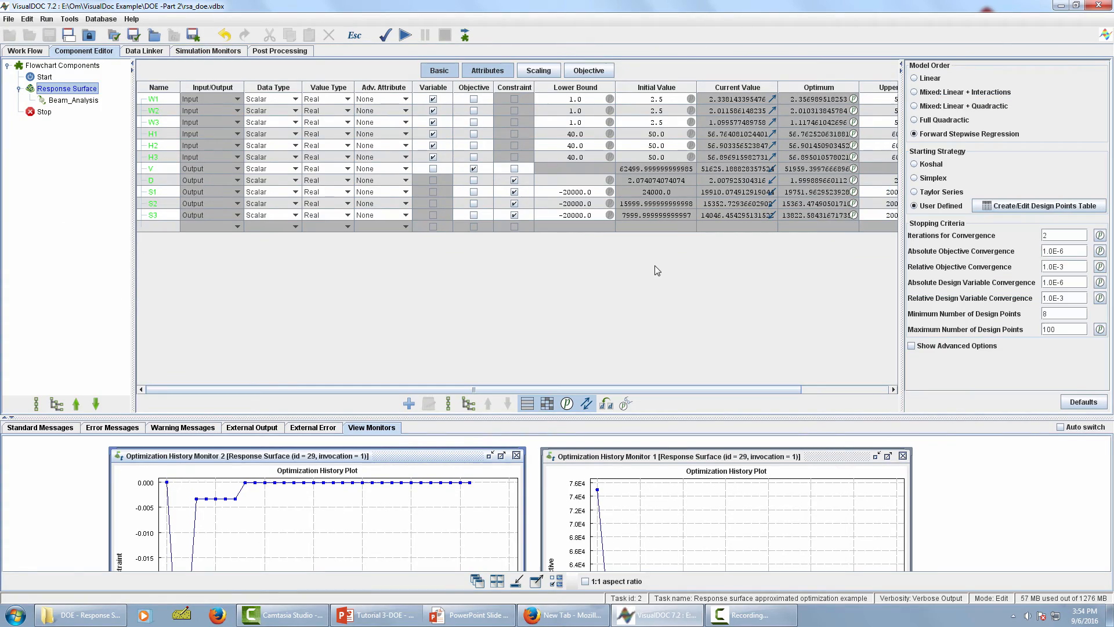